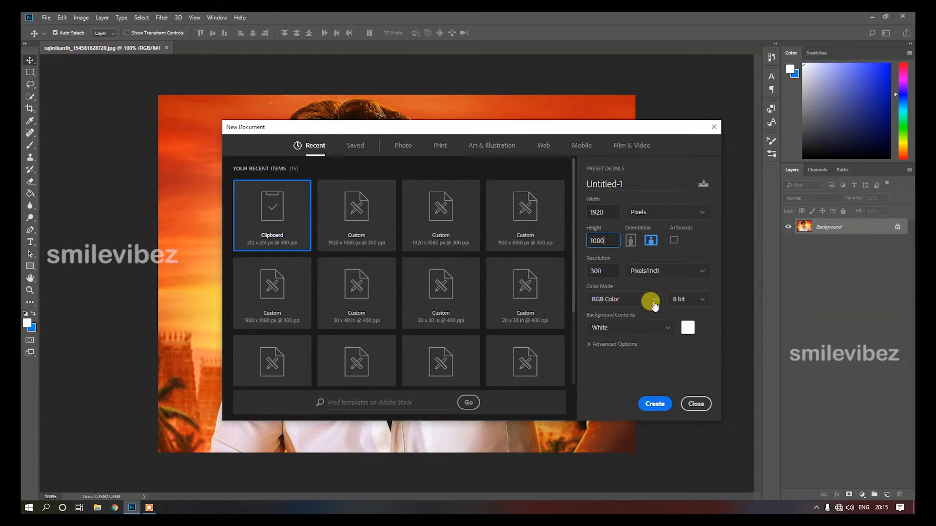
# Create the 1920 × 1080 pixel, 300 pixels/inch RGB document with white background and convert its background into a regular layer
pyautogui.click(656, 402)
pyautogui.doubleClick(843, 225)
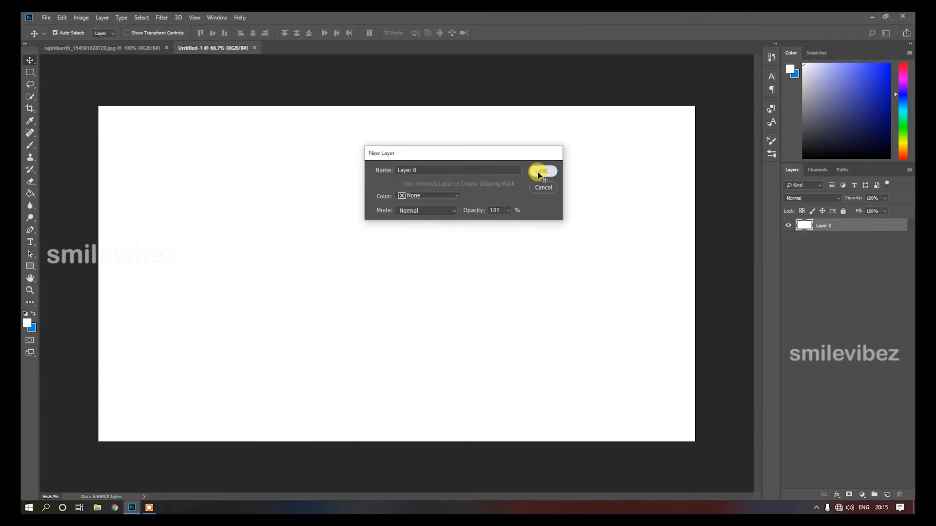
pyautogui.click(541, 171)
# Copy the portrait photo into the new document and center it horizontally and vertically on the canvas
pyautogui.hotkey('ctrl', 'Tab')
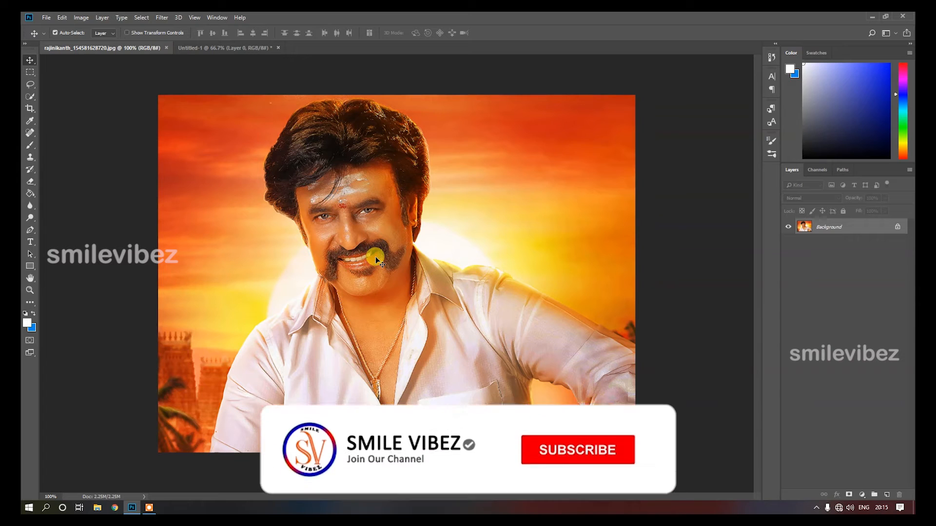
pyautogui.moveTo(376, 256); pyautogui.dragTo(393, 232)
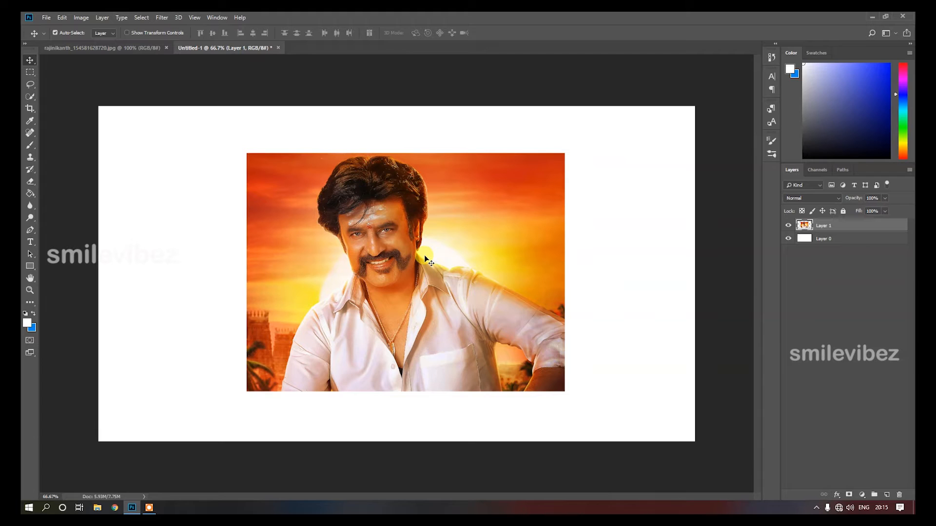
pyautogui.hotkey('ctrl', 'a')
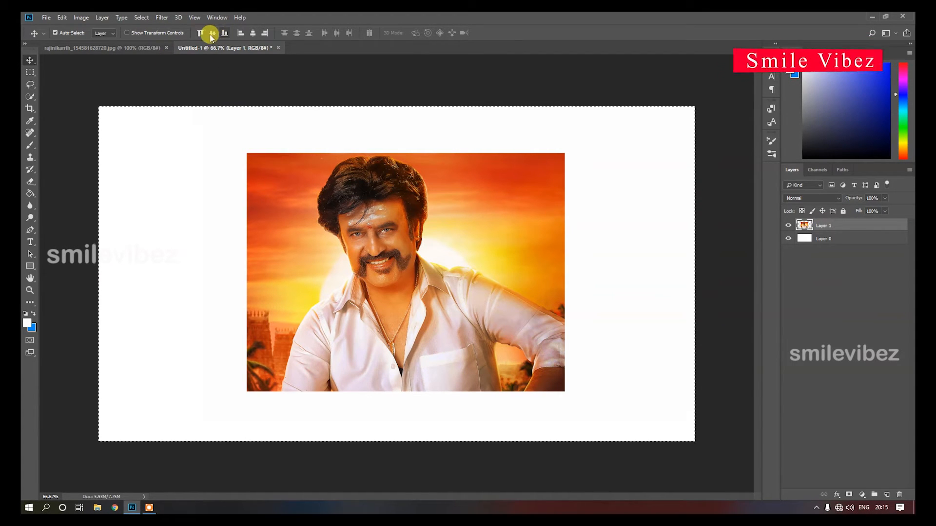
pyautogui.click(251, 34)
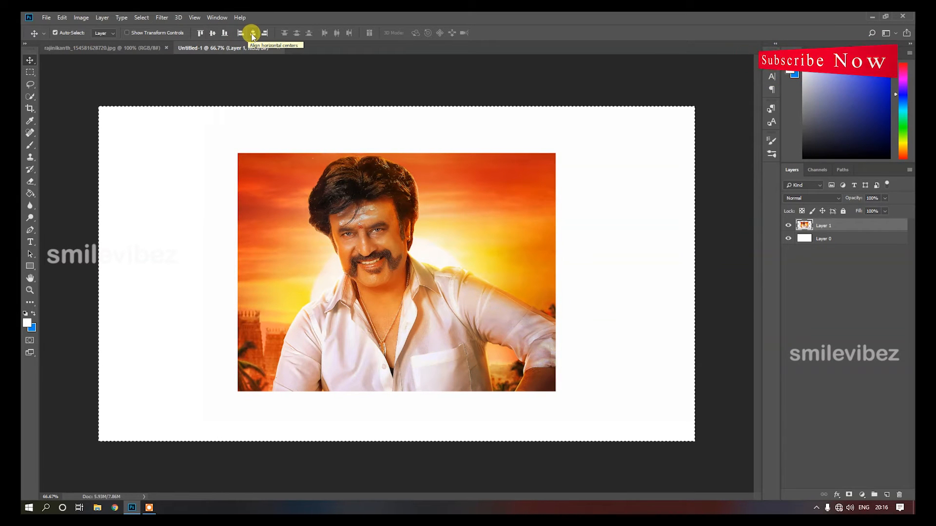
pyautogui.click(213, 33)
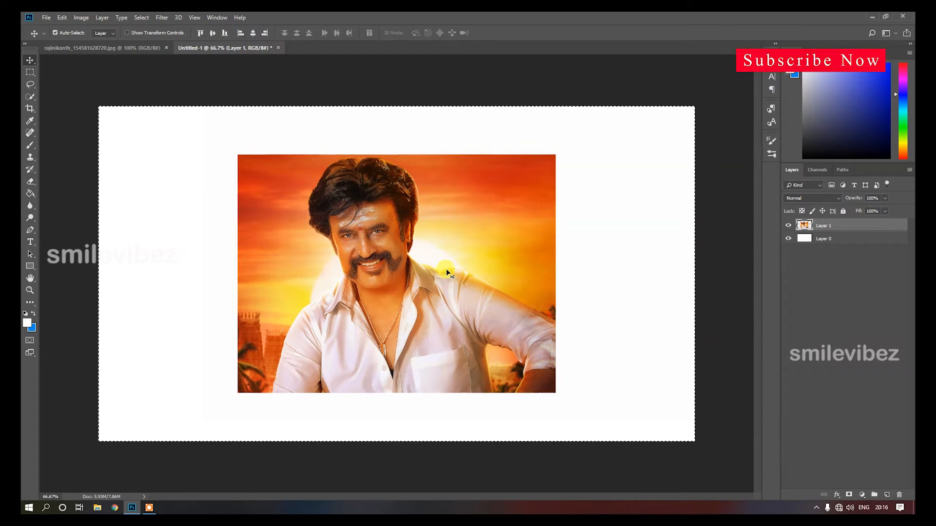
pyautogui.press('ctrl')
pyautogui.hotkey('ctrl', 'd')
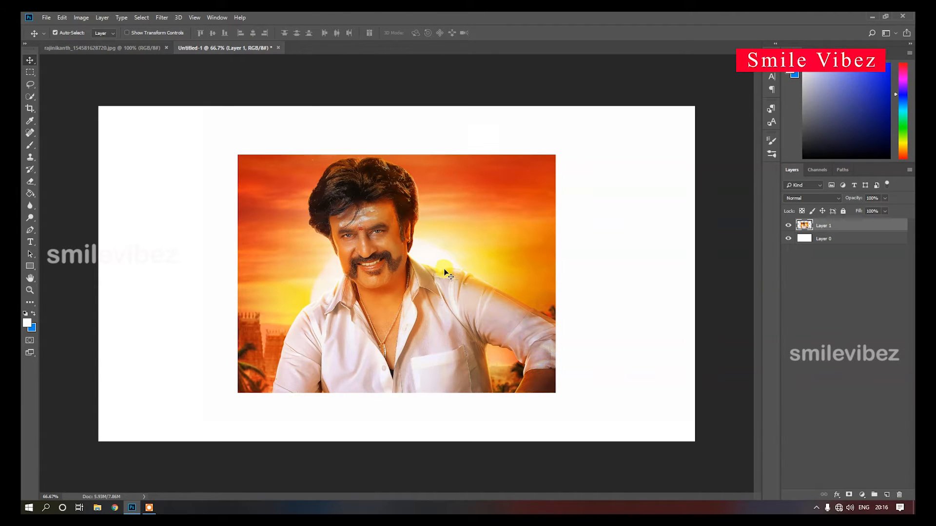
# Scale the portrait layer up proportionally around its center until it fills the full canvas height
pyautogui.press('ctrl')
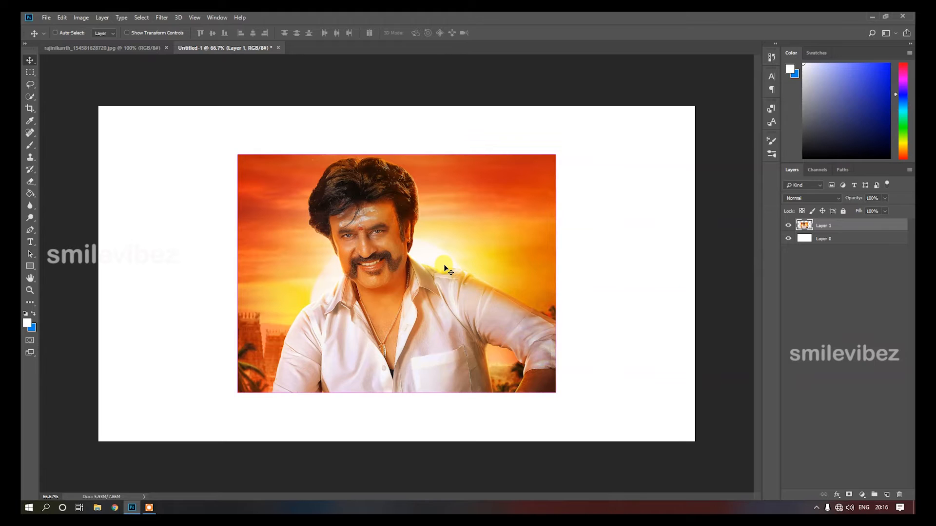
pyautogui.hotkey('ctrl', 't')
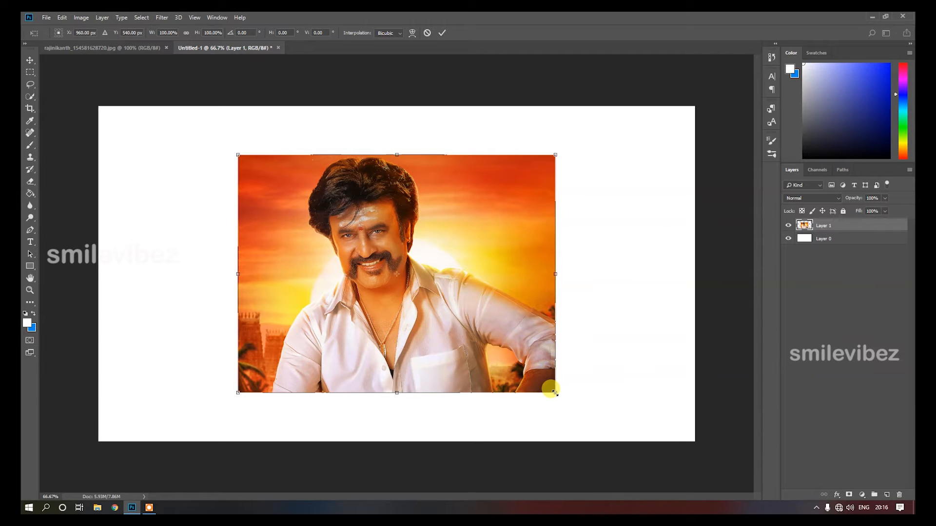
pyautogui.moveTo(554, 392); pyautogui.dragTo(621, 434)
pyautogui.click(442, 29)
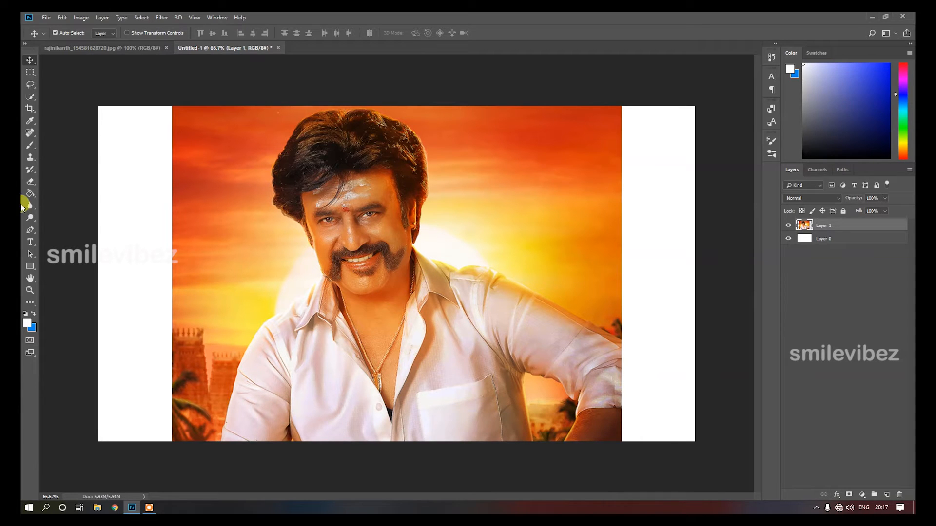
# Set the Pen tool to draw in Path mode
pyautogui.click(29, 229)
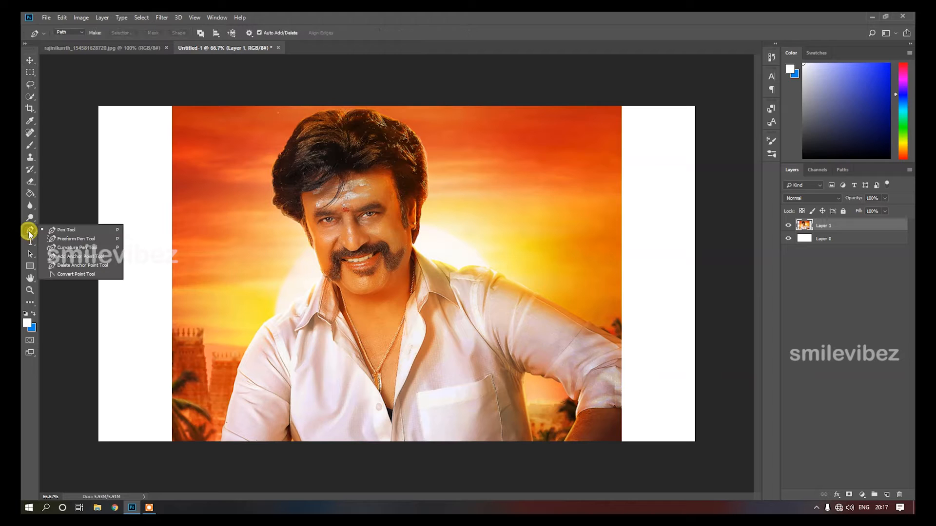
pyautogui.click(65, 230)
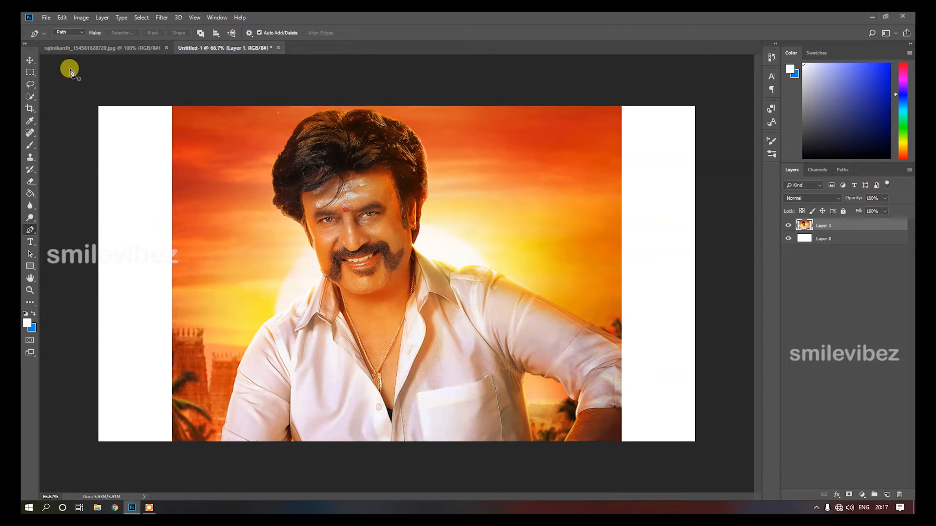
pyautogui.click(81, 32)
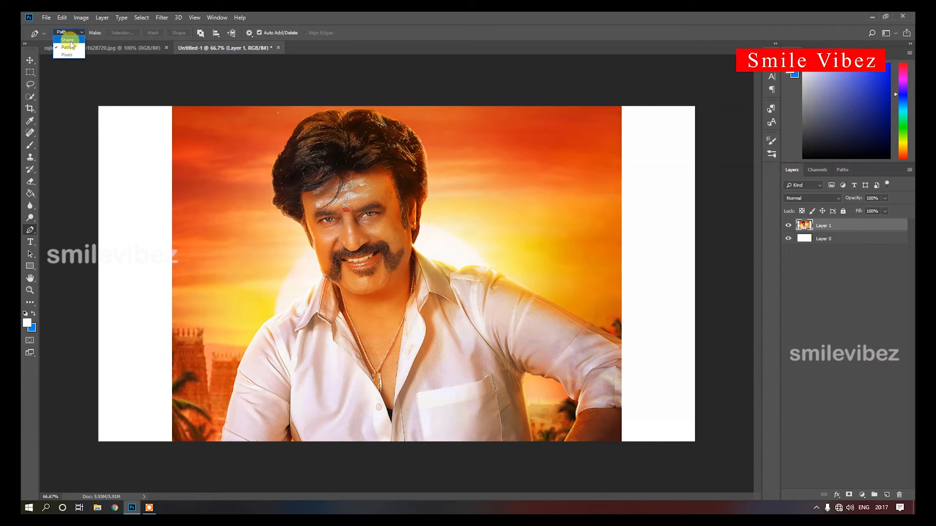
pyautogui.click(69, 47)
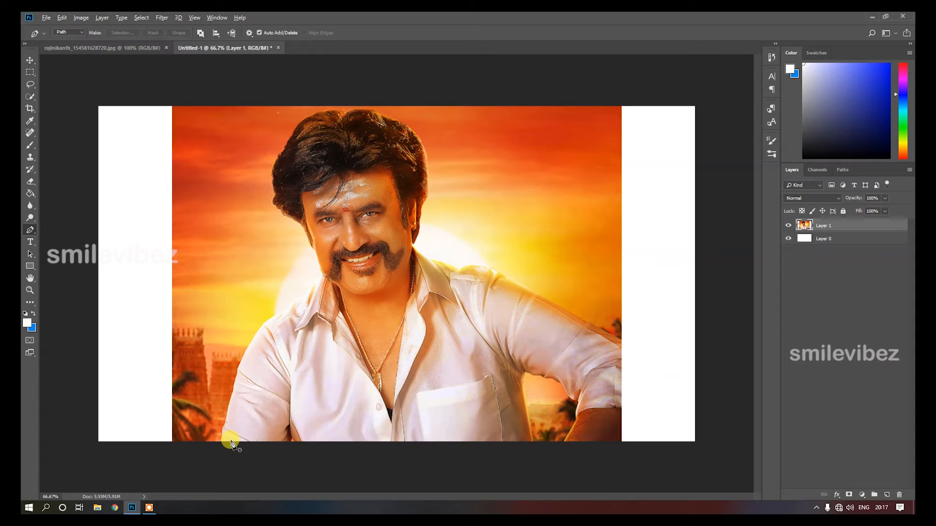
pyautogui.scroll(2, 232, 444)
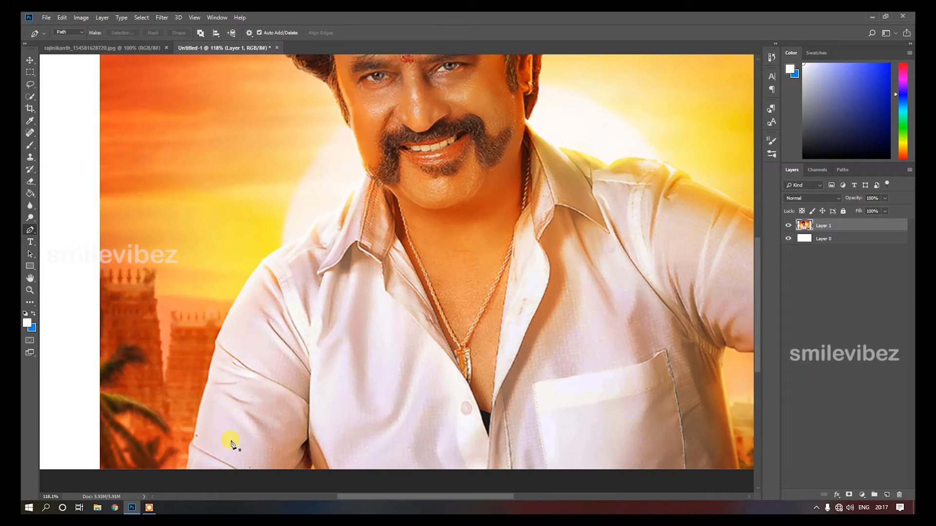
pyautogui.scroll(1, 231, 443)
pyautogui.scroll(-2, 231, 443)
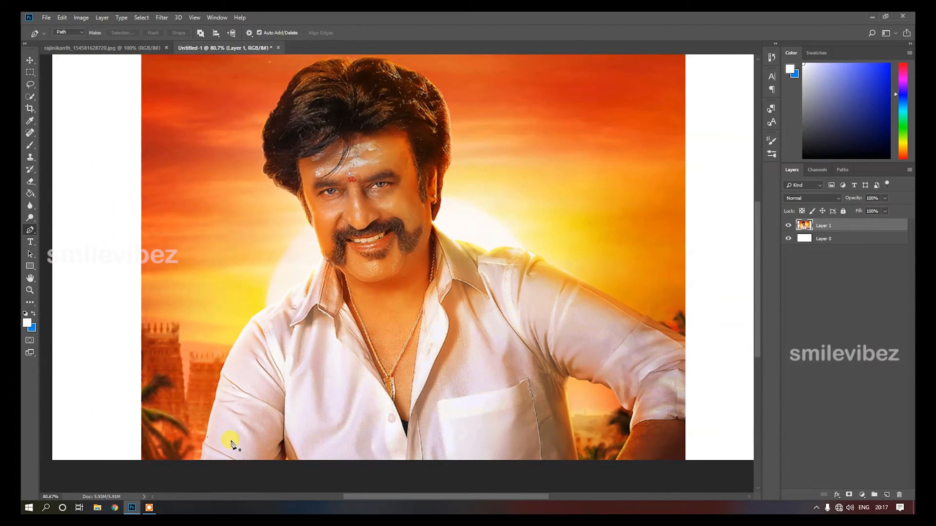
pyautogui.scroll(-2, 231, 444)
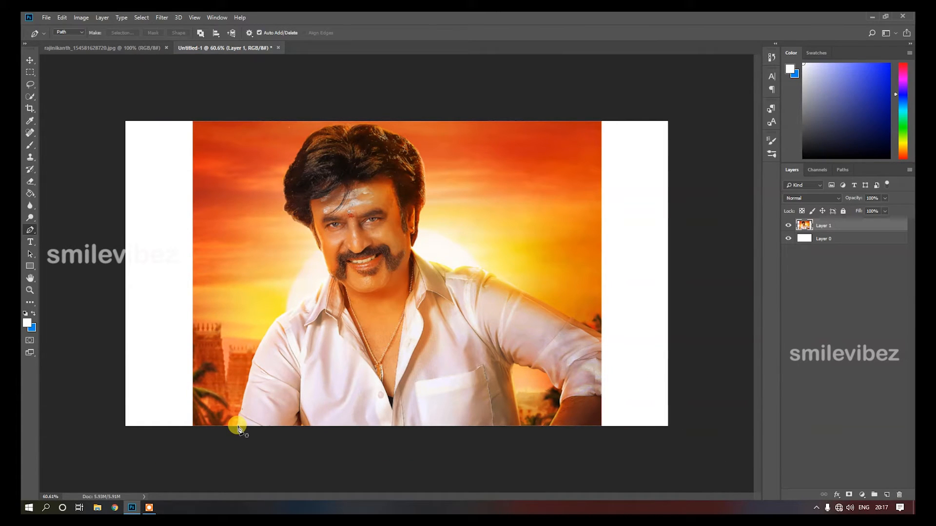
pyautogui.scroll(4, 239, 429)
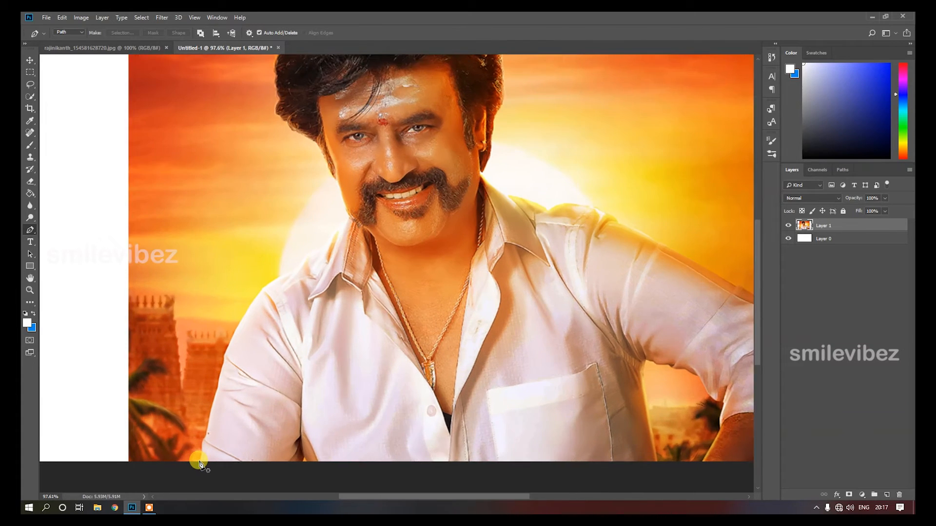
pyautogui.scroll(3, 199, 465)
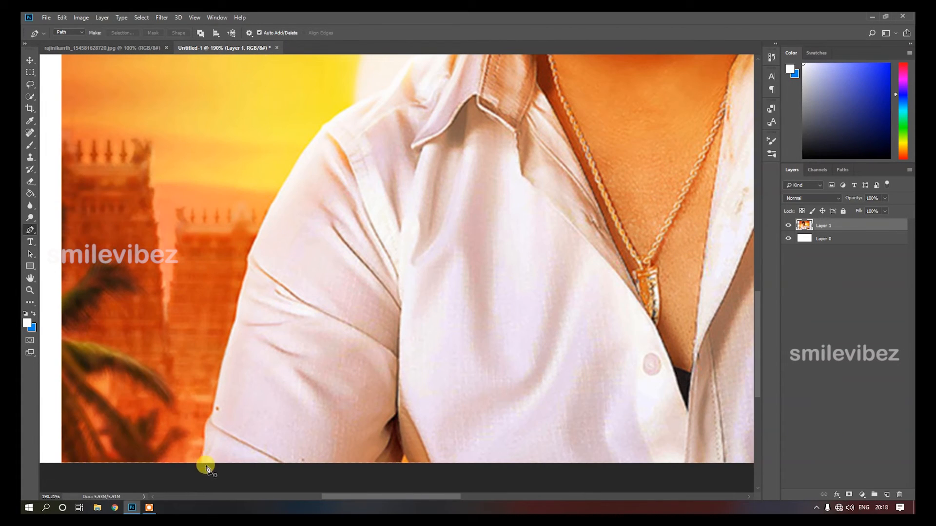
pyautogui.click(207, 459)
pyautogui.scroll(-3, 207, 459)
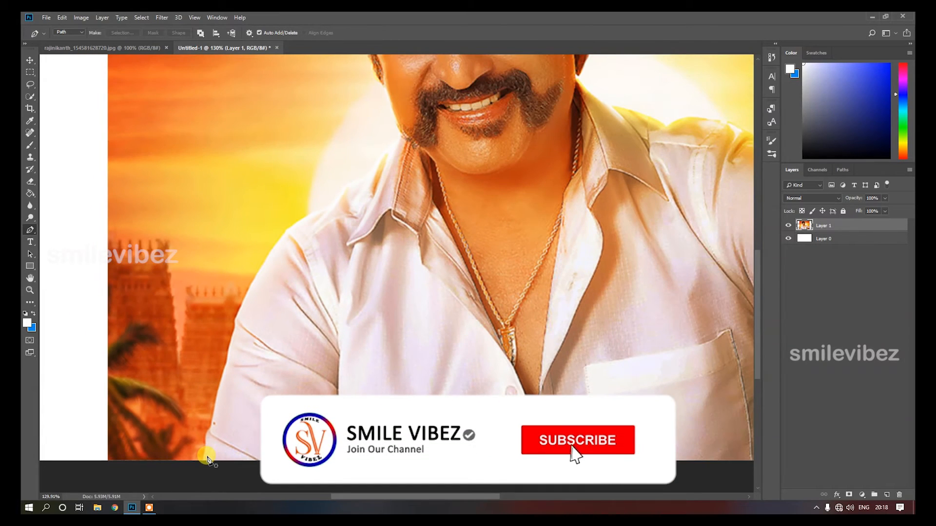
pyautogui.scroll(-2, 207, 459)
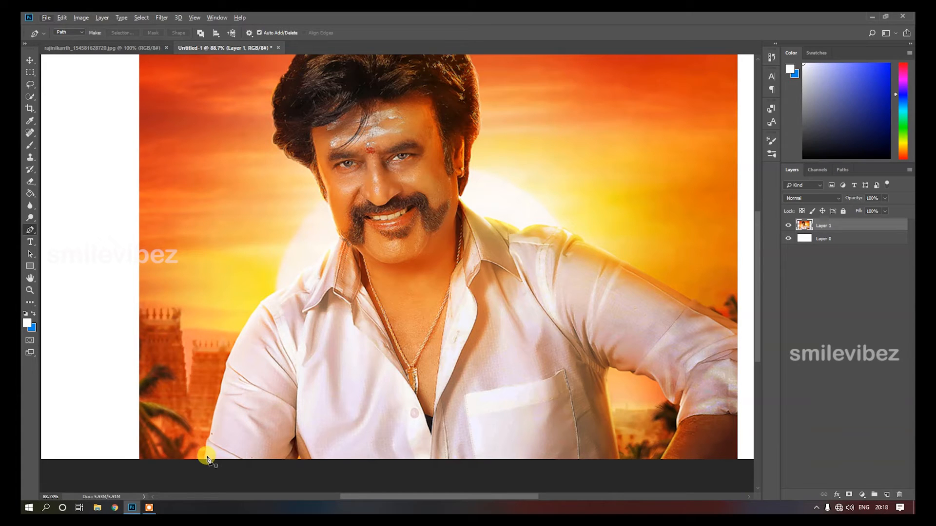
# Start a pen path where the man's sleeve meets the photo's bottom edge and trace the lowest part of the sleeve
pyautogui.scroll(2, 207, 458)
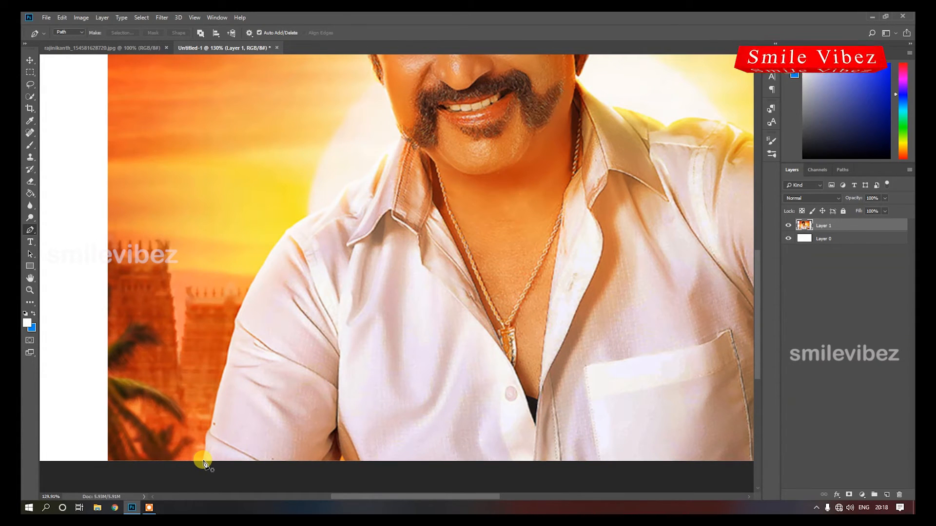
pyautogui.click(203, 460)
pyautogui.click(205, 444)
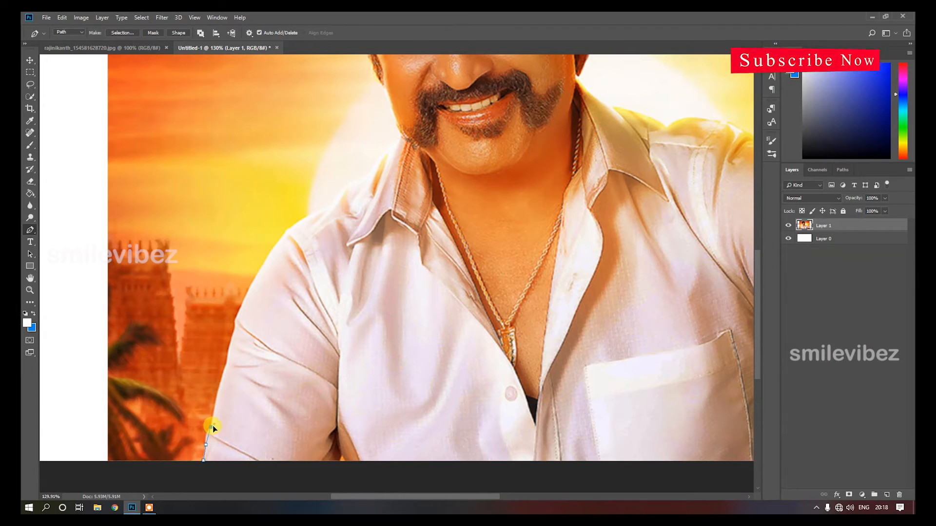
pyautogui.moveTo(213, 426); pyautogui.dragTo(215, 424)
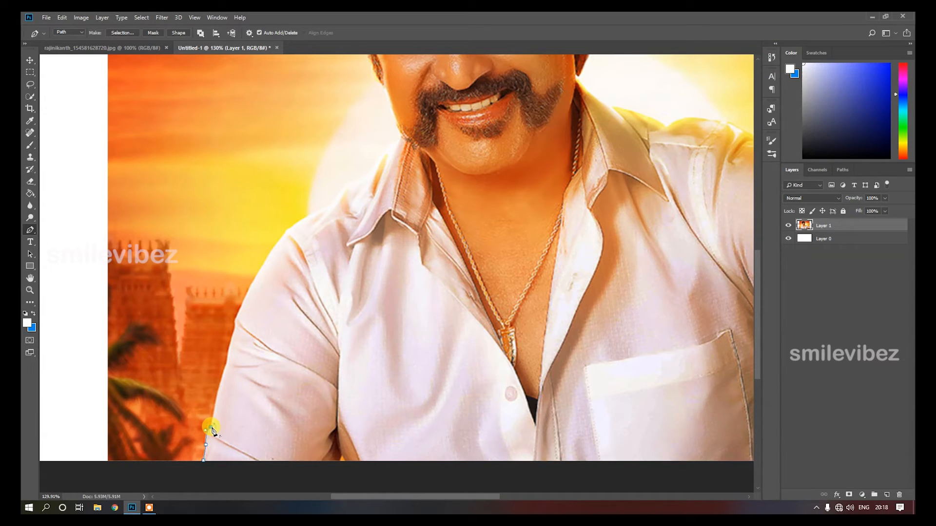
pyautogui.moveTo(213, 429); pyautogui.dragTo(210, 424)
pyautogui.moveTo(210, 424); pyautogui.dragTo(214, 423)
# Continue the path up the outer sleeve edge to the fold below the shoulder, removing the unneeded direction handle
pyautogui.click(224, 376)
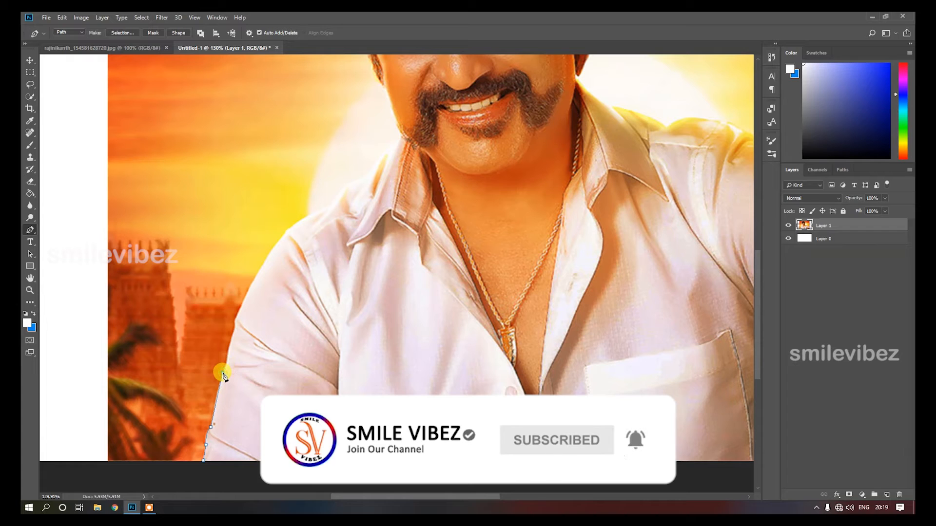
pyautogui.moveTo(224, 376); pyautogui.dragTo(231, 372)
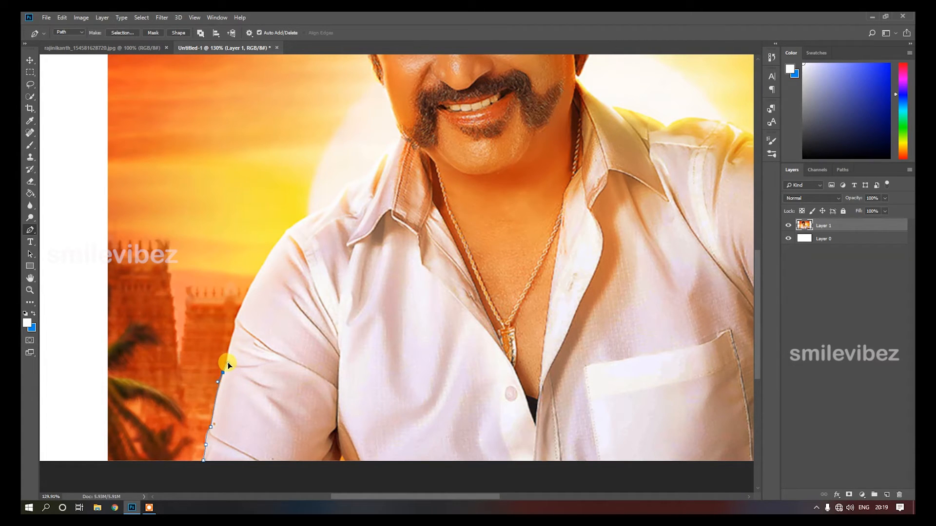
pyautogui.click(228, 362)
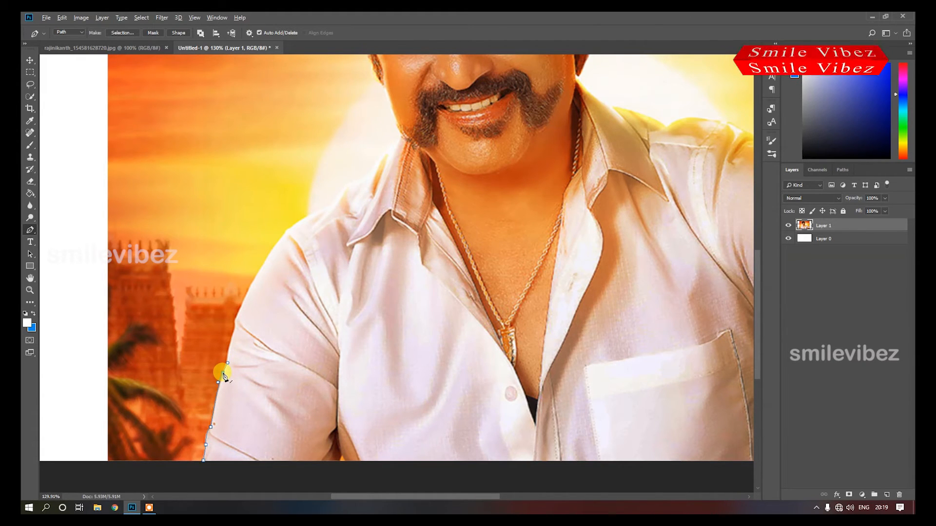
pyautogui.click(223, 371)
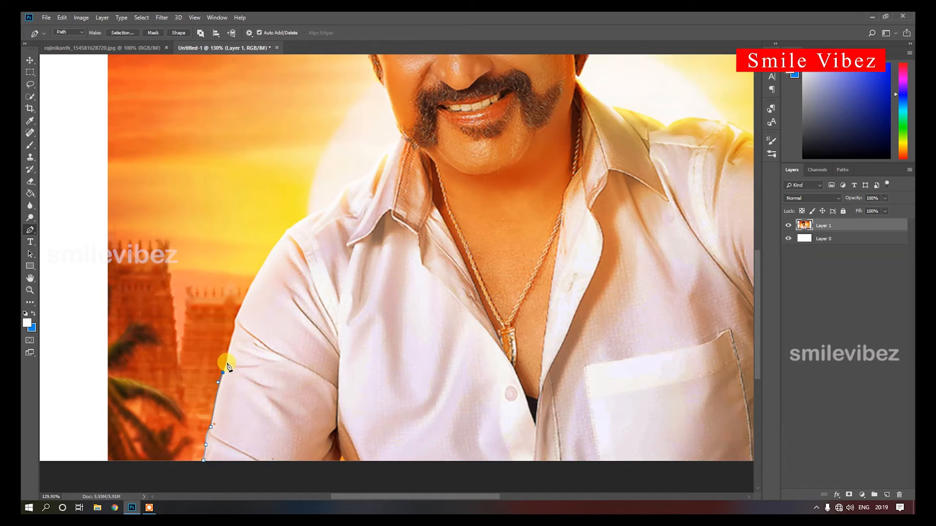
pyautogui.click(227, 365)
pyautogui.click(229, 338)
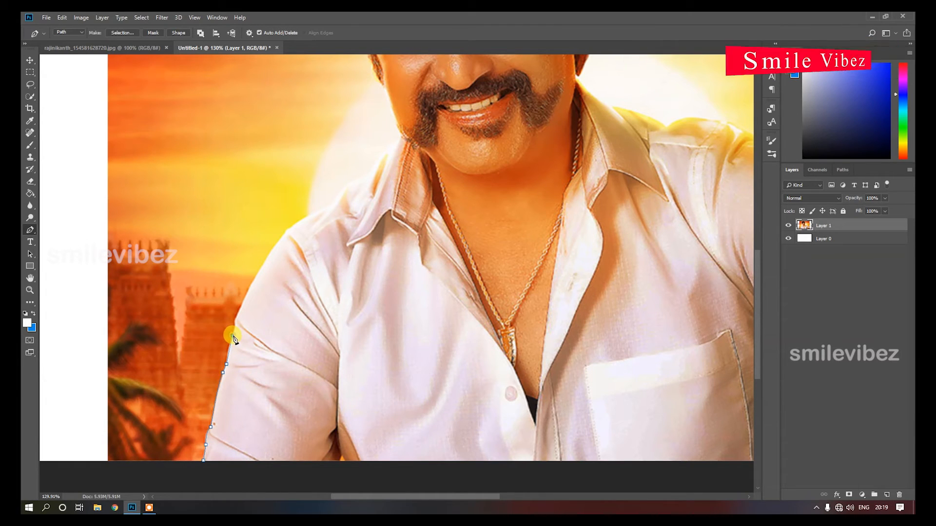
pyautogui.moveTo(236, 333); pyautogui.dragTo(237, 331)
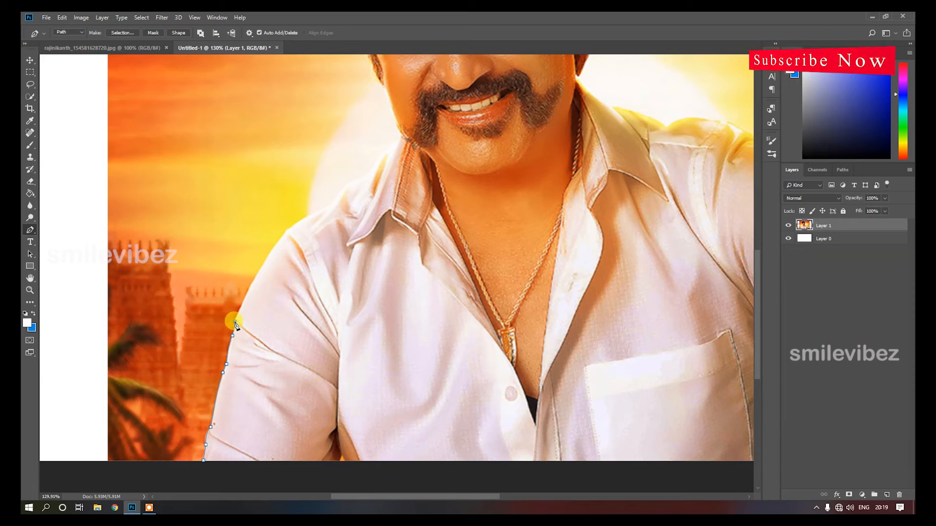
pyautogui.moveTo(234, 315); pyautogui.dragTo(235, 323)
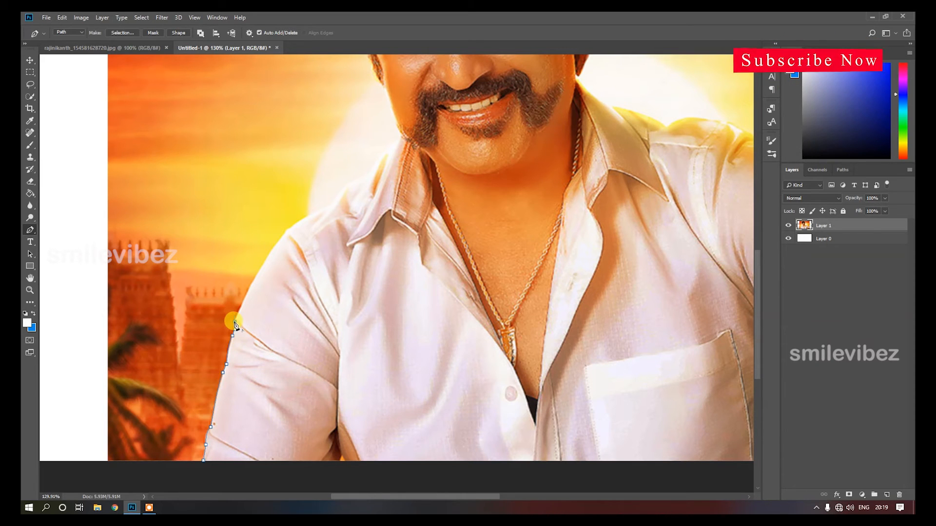
# Trace the path in a curve over the shoulder and along the collar up to the man's jaw
pyautogui.moveTo(285, 229); pyautogui.dragTo(300, 215)
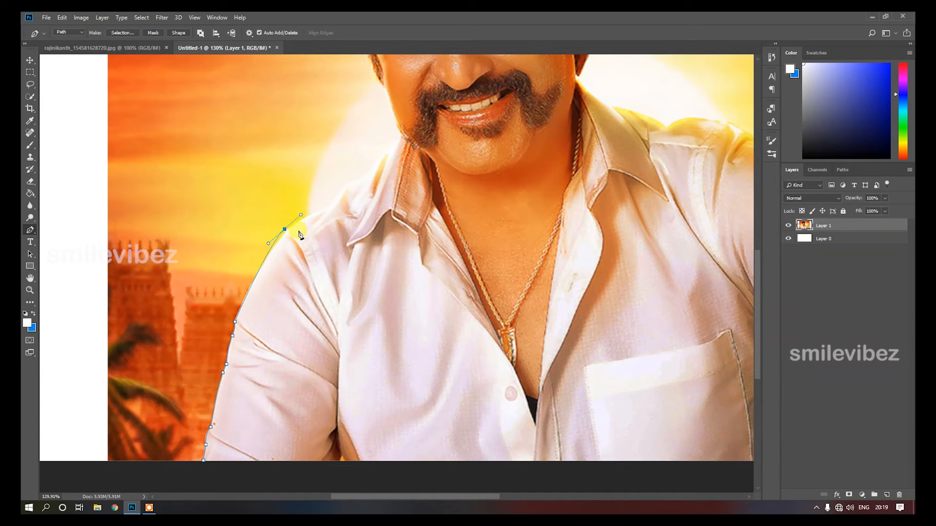
pyautogui.moveTo(300, 215); pyautogui.dragTo(317, 194)
pyautogui.click(330, 205)
pyautogui.moveTo(345, 199)
pyautogui.mouseDown()
pyautogui.moveTo(364, 194)
pyautogui.moveTo(356, 192)
pyautogui.mouseUp()
pyautogui.keyDown('alt'); pyautogui.click(329, 204); pyautogui.keyUp('alt')
pyautogui.keyDown('alt'); pyautogui.click(346, 185); pyautogui.keyUp('alt')
pyautogui.keyDown('alt'); pyautogui.click(366, 174); pyautogui.keyUp('alt')
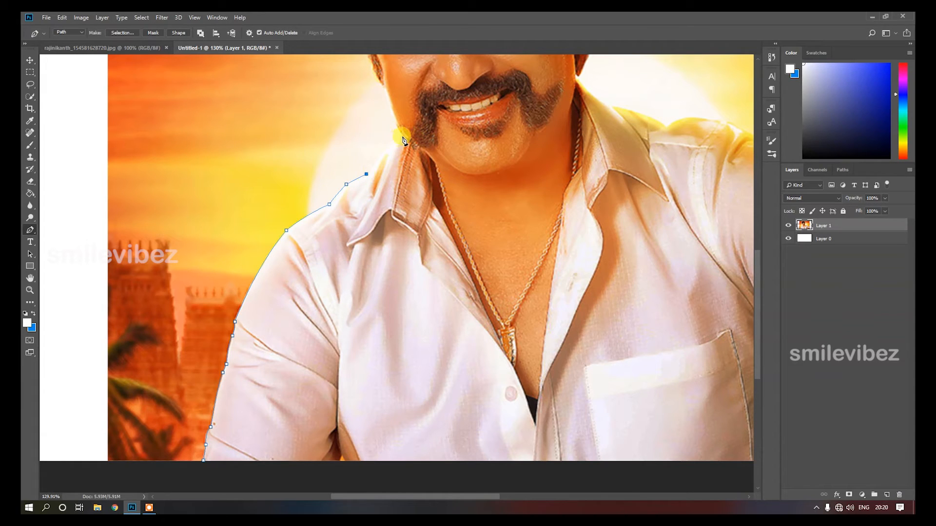
pyautogui.moveTo(400, 140); pyautogui.dragTo(408, 132)
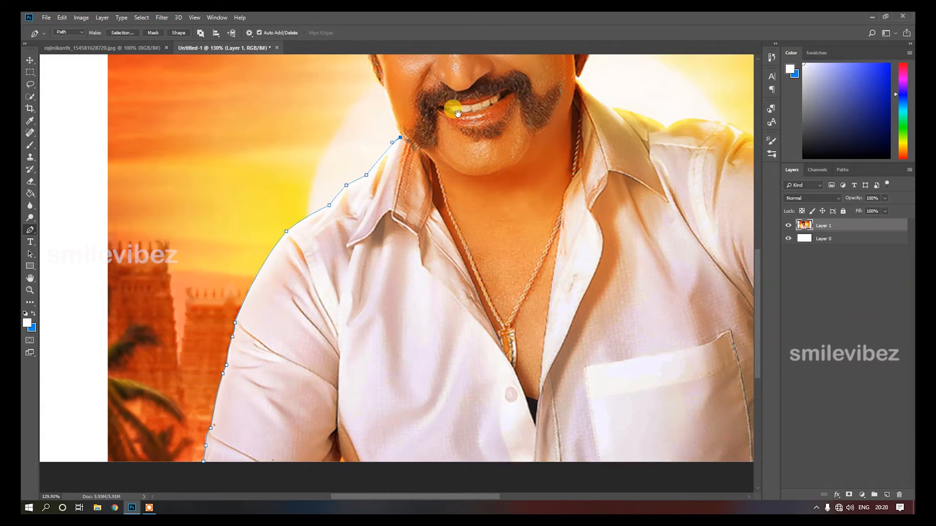
pyautogui.moveTo(428, 119); pyautogui.dragTo(410, 339)
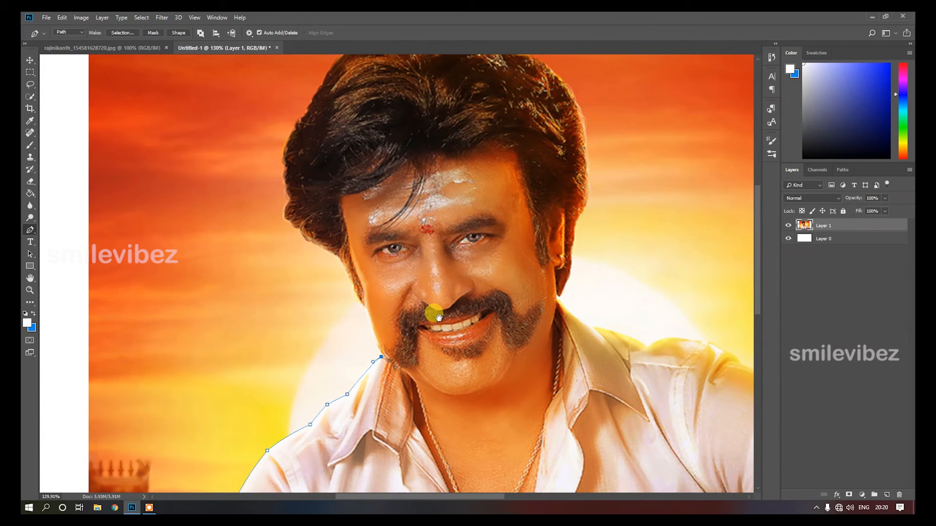
# Continue the path from the man's jaw up the cheek and along the sideburn to the lower edge of the hair
pyautogui.click(363, 309)
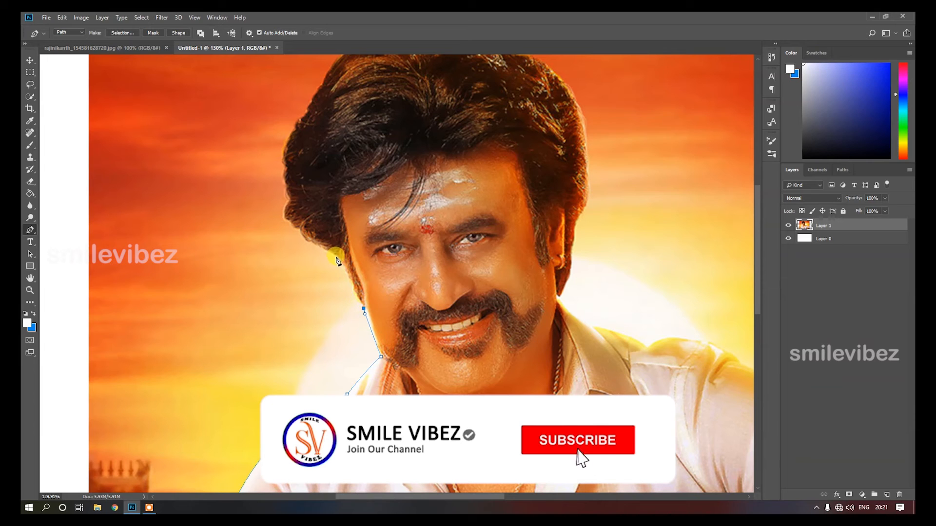
pyautogui.moveTo(354, 291); pyautogui.dragTo(352, 285)
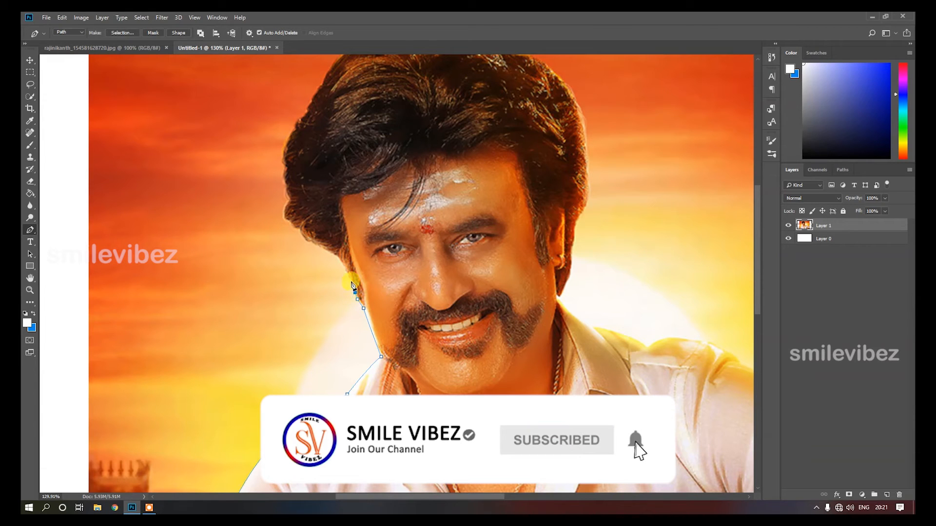
pyautogui.click(352, 281)
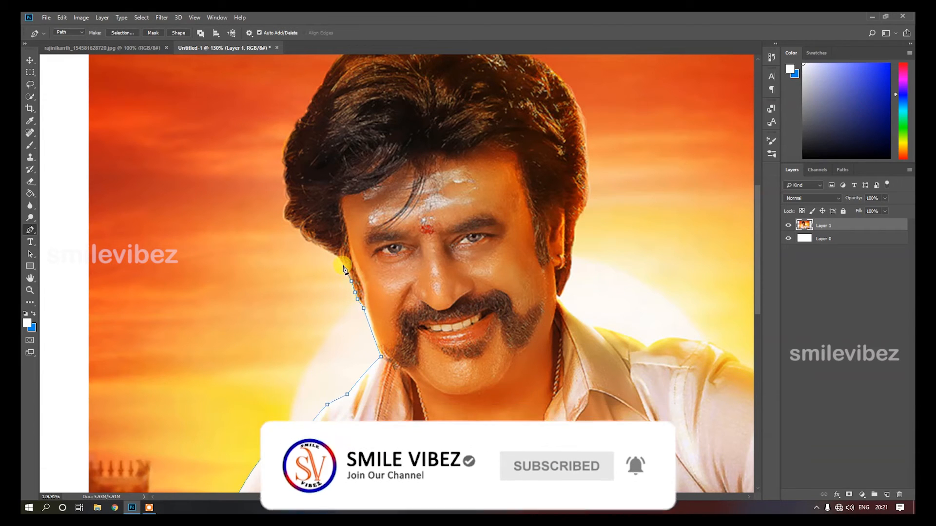
pyautogui.click(346, 272)
pyautogui.click(338, 258)
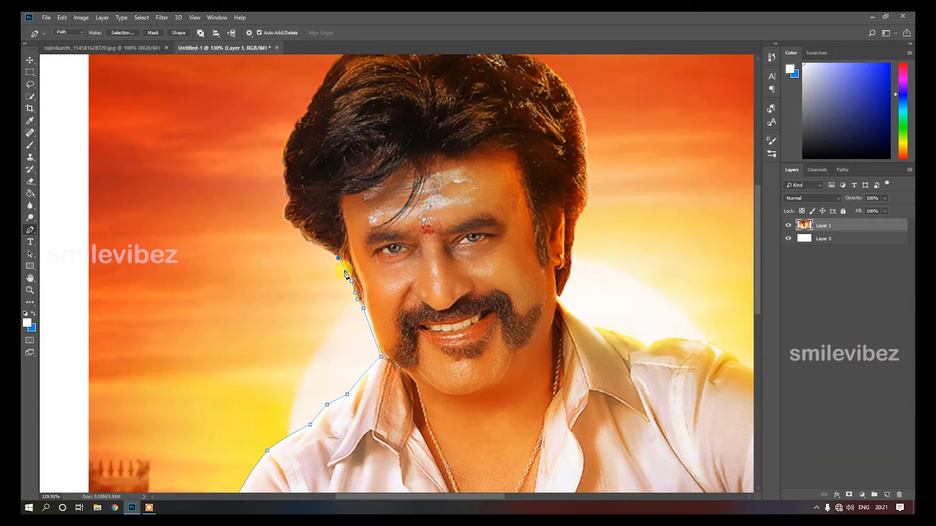
pyautogui.click(361, 303)
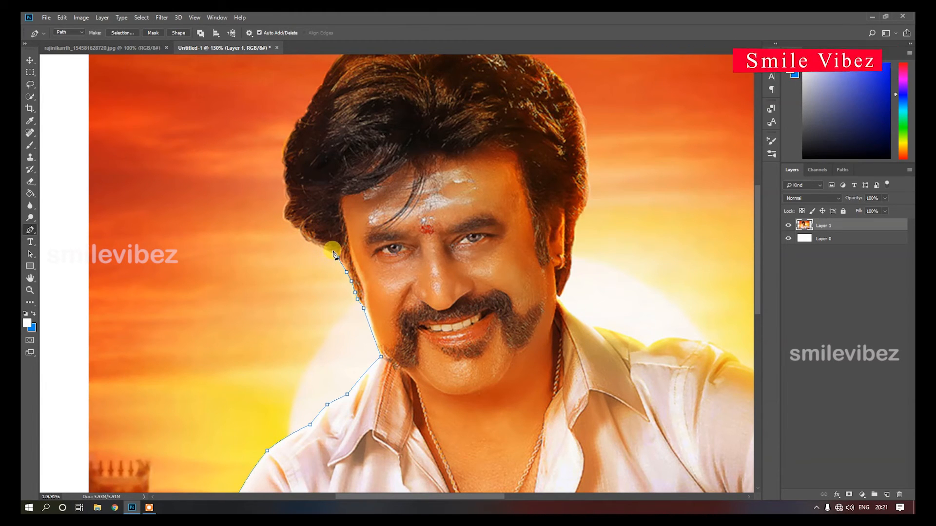
# Trace the path around the lower edge of the hair to its outermost bulge beside the forehead
pyautogui.click(332, 250)
pyautogui.click(318, 239)
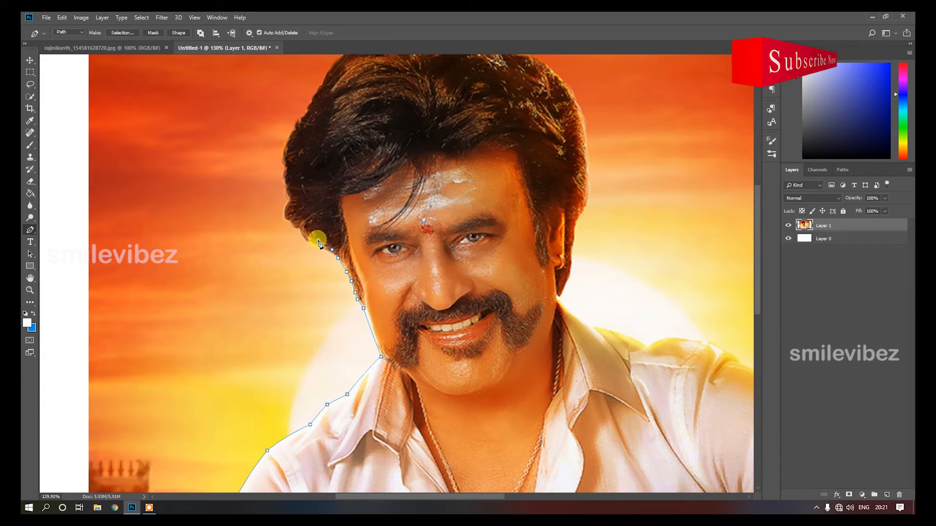
pyautogui.click(303, 227)
pyautogui.click(293, 216)
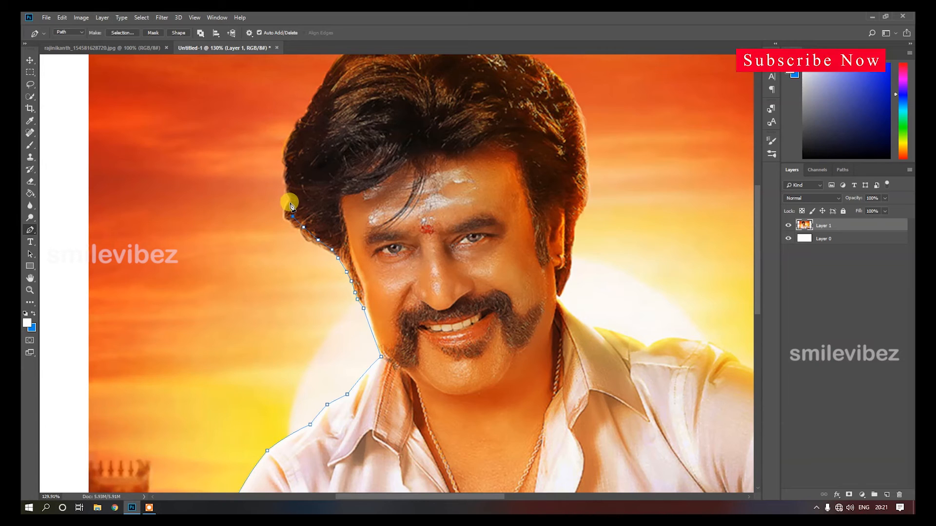
pyautogui.click(291, 197)
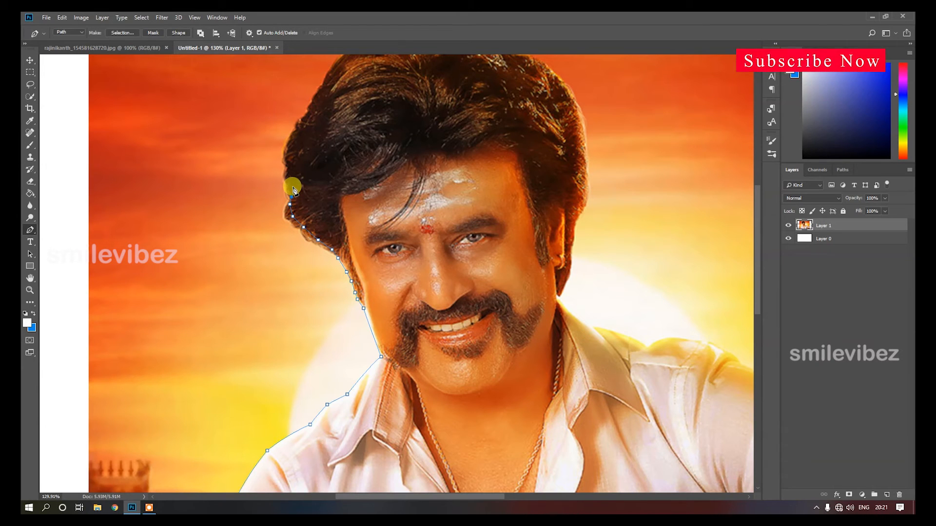
# Continue the path up the outer side of the hair toward the crown
pyautogui.click(290, 177)
pyautogui.click(287, 169)
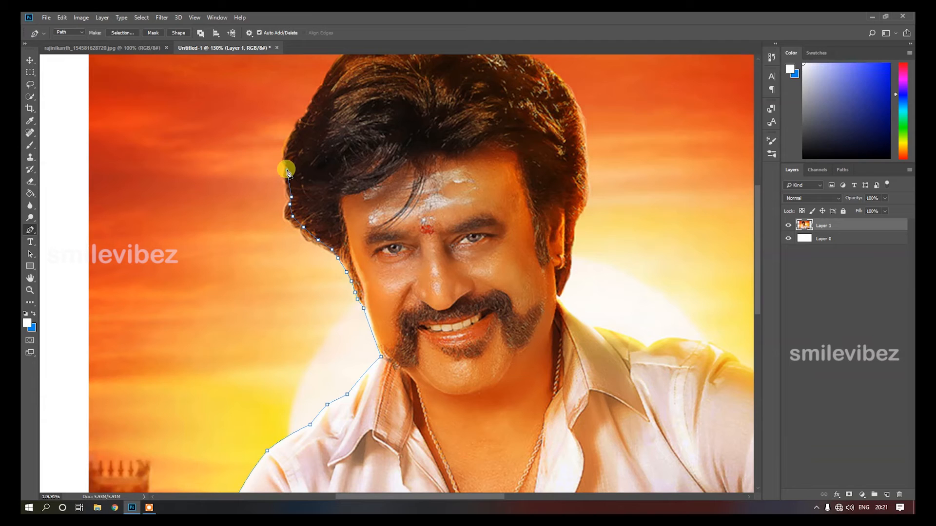
pyautogui.click(290, 140)
pyautogui.click(302, 119)
pyautogui.click(318, 97)
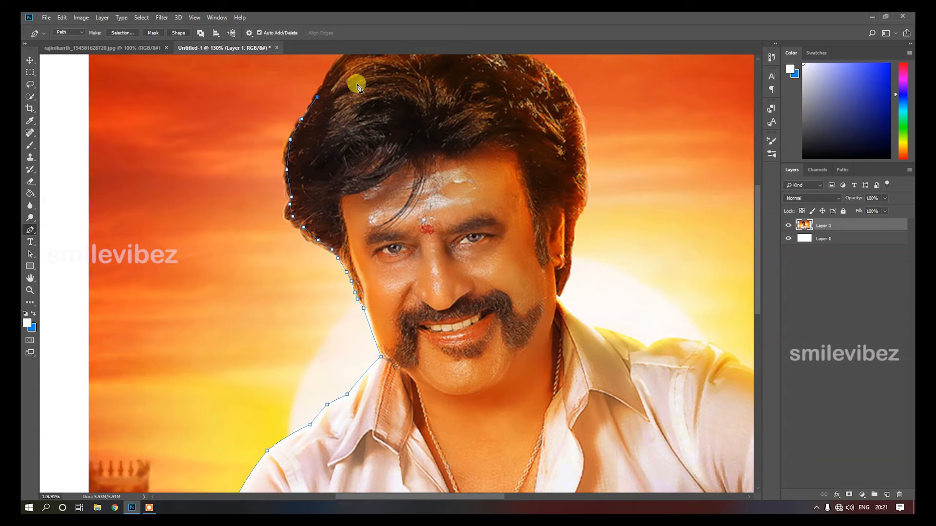
# Trace the path over the upper curve of the hair to the small dip at the top of the head
pyautogui.moveTo(375, 81); pyautogui.dragTo(357, 213)
pyautogui.click(315, 202)
pyautogui.click(337, 185)
pyautogui.click(358, 175)
pyautogui.click(380, 170)
pyautogui.click(396, 168)
pyautogui.click(407, 169)
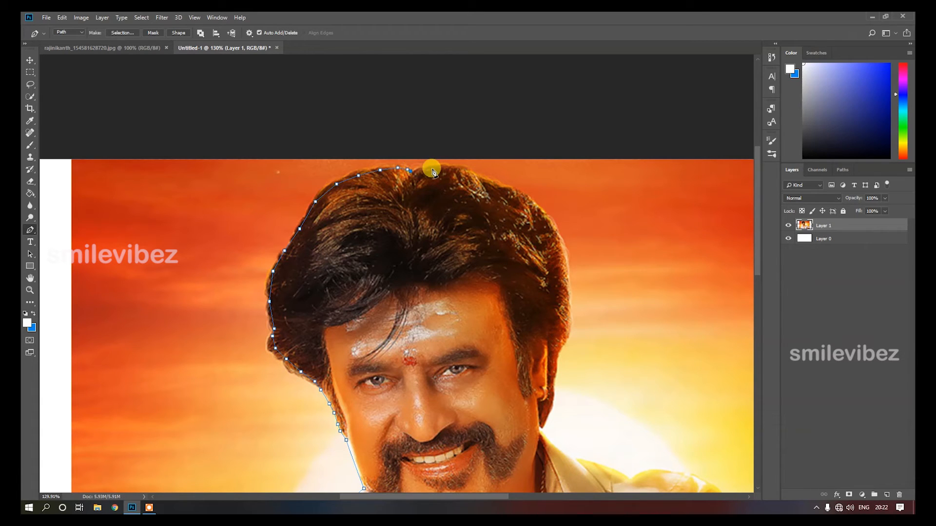
# Continue the path from the dip across the top of the hair and down its far upper curve
pyautogui.click(435, 166)
pyautogui.click(455, 167)
pyautogui.click(472, 171)
pyautogui.click(484, 178)
pyautogui.click(502, 183)
pyautogui.click(520, 192)
pyautogui.click(538, 206)
# Trace the path down the far side of the hair to the level of the ear
pyautogui.moveTo(556, 223); pyautogui.dragTo(466, 152)
pyautogui.moveTo(515, 271); pyautogui.dragTo(522, 243)
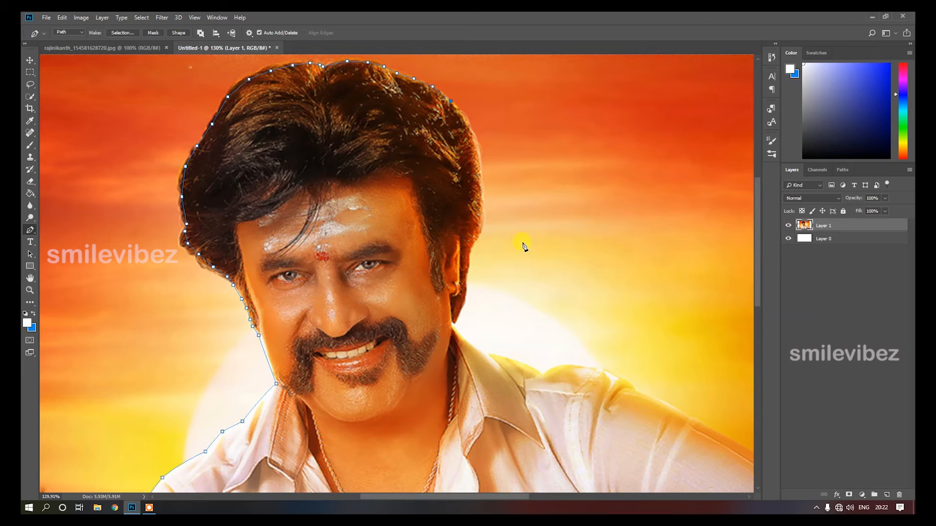
pyautogui.click(465, 120)
pyautogui.click(475, 156)
pyautogui.click(480, 194)
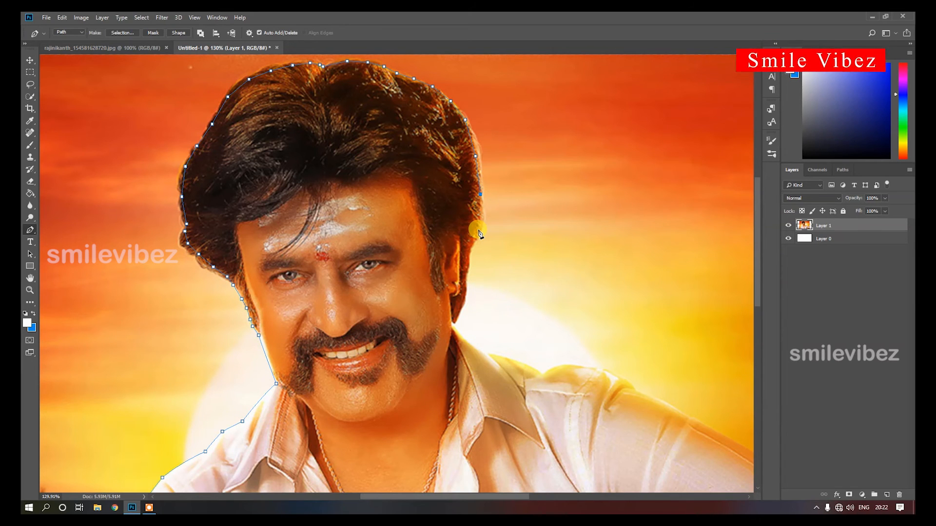
pyautogui.click(478, 229)
pyautogui.click(470, 247)
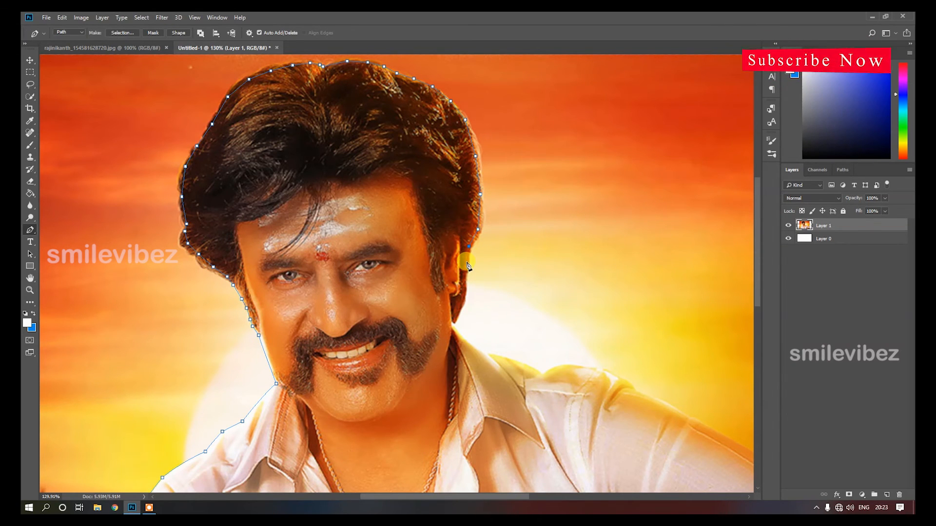
# Continue the path down the hair behind the earring to where the neck meets the shirt collar
pyautogui.click(467, 263)
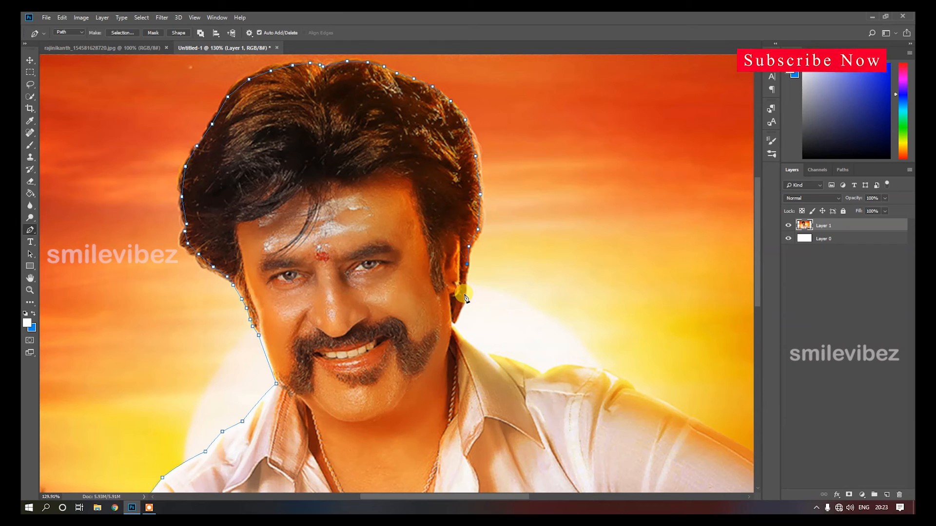
pyautogui.click(465, 295)
pyautogui.click(458, 313)
pyautogui.click(450, 332)
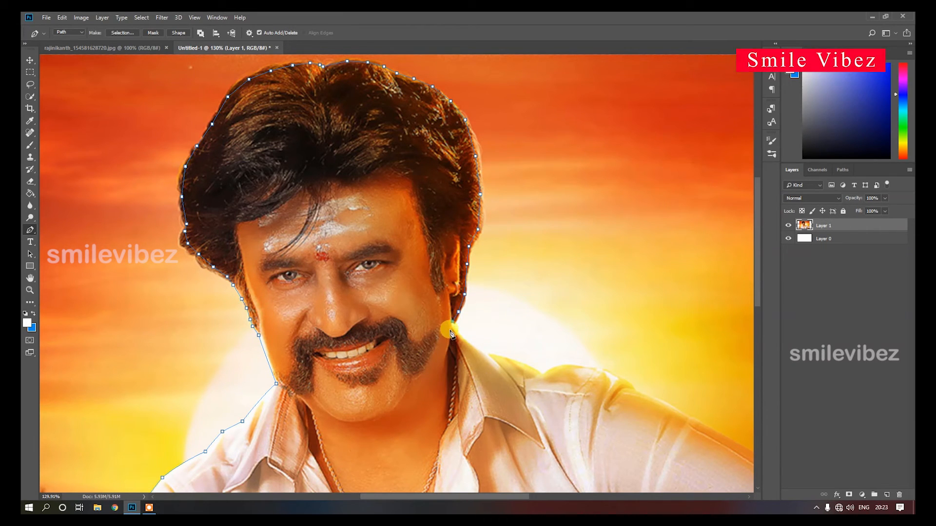
pyautogui.click(457, 329)
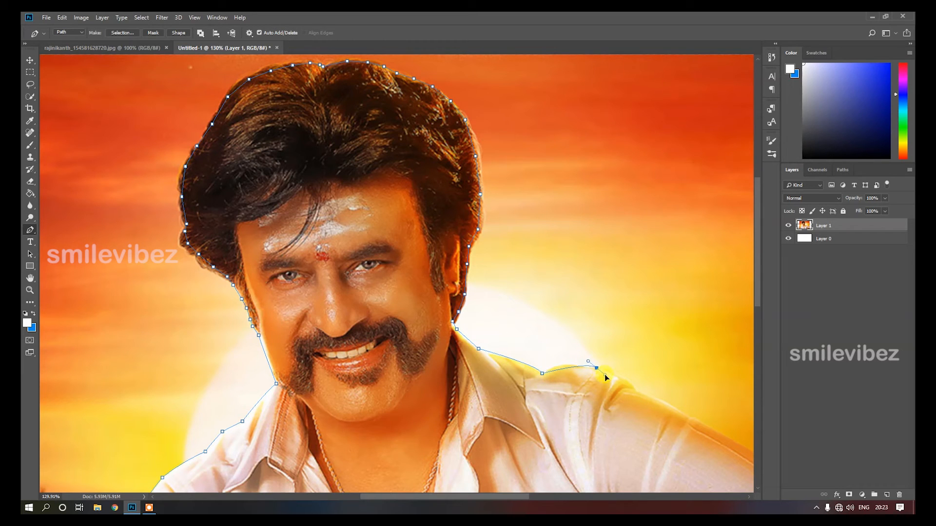
# Trace the path from the collar over the shoulder and along the upper sleeve with curved segments, removing the unneeded direction handle
pyautogui.moveTo(621, 385); pyautogui.dragTo(634, 378)
pyautogui.moveTo(637, 396); pyautogui.dragTo(650, 406)
pyautogui.moveTo(694, 420); pyautogui.dragTo(715, 434)
pyautogui.click(693, 420)
# Continue the path along the outstretched sleeve to the photo's side edge and around its corner to the base of the forearm
pyautogui.moveTo(664, 451); pyautogui.dragTo(474, 303)
pyautogui.click(562, 295)
pyautogui.click(599, 317)
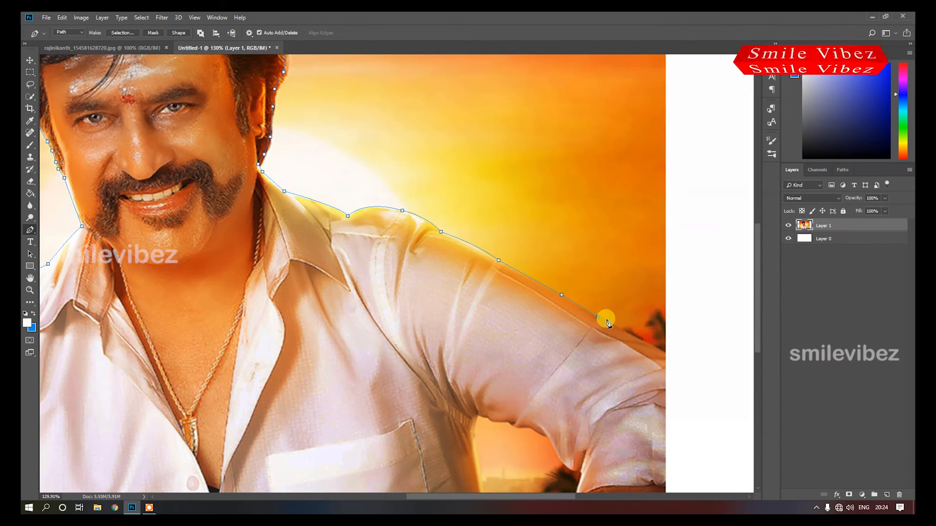
pyautogui.click(607, 319)
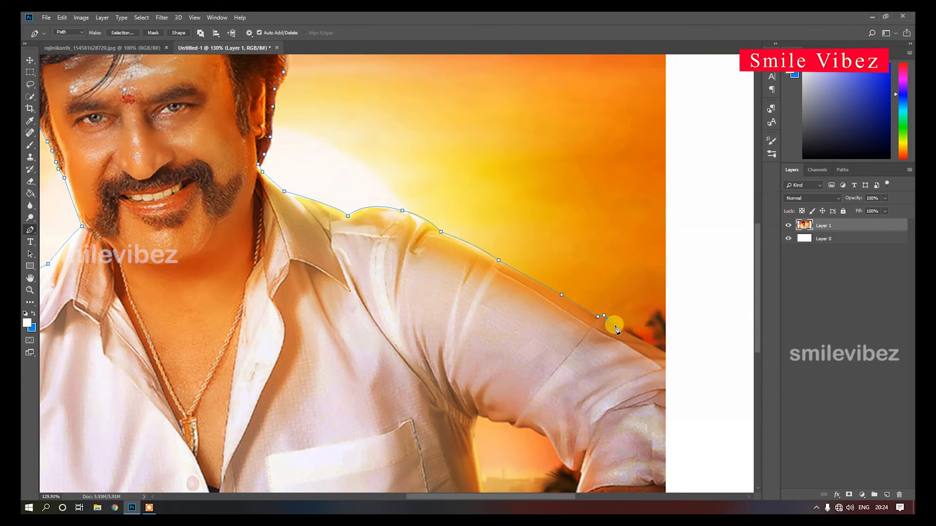
pyautogui.moveTo(515, 372); pyautogui.dragTo(554, 261)
pyautogui.scroll(-5, 554, 283)
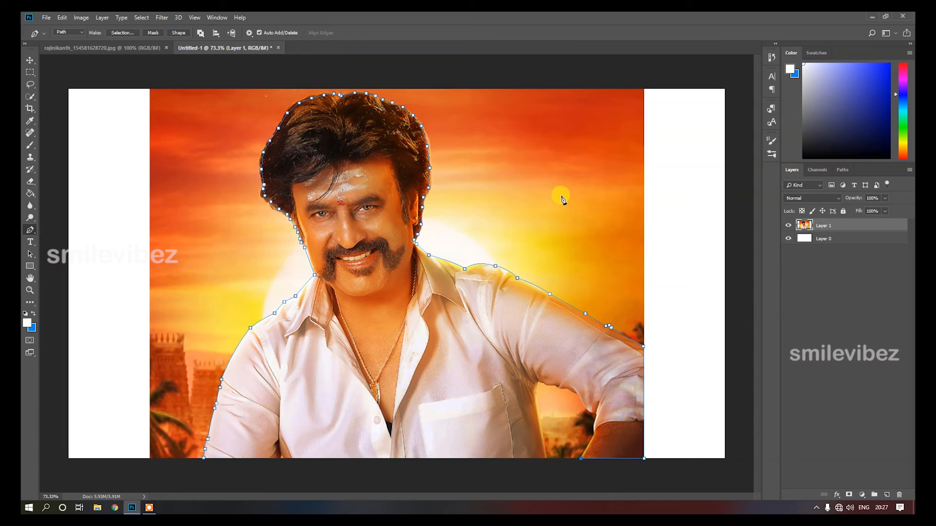
# Trace the path up the inner forearm and along the underside of the sleeve to the armpit, removing the unneeded direction handle
pyautogui.click(593, 433)
pyautogui.click(595, 414)
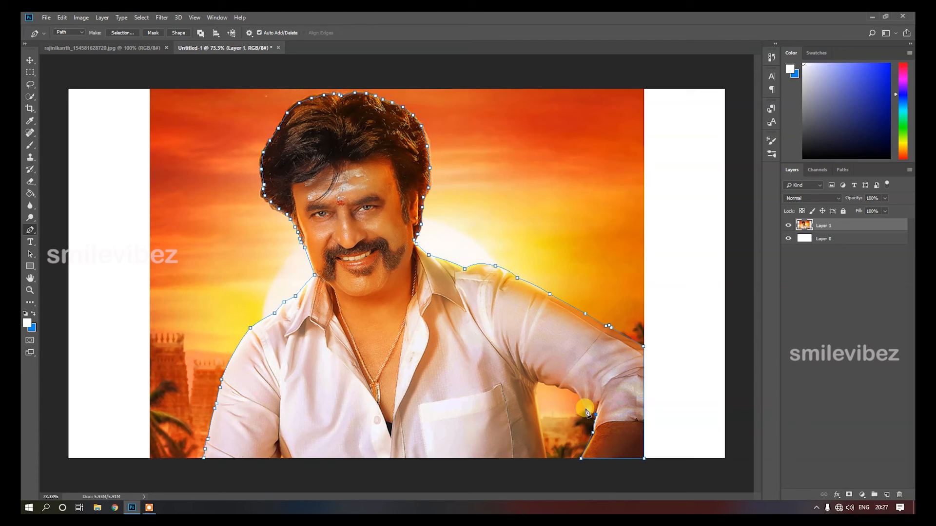
pyautogui.moveTo(578, 390); pyautogui.dragTo(569, 374)
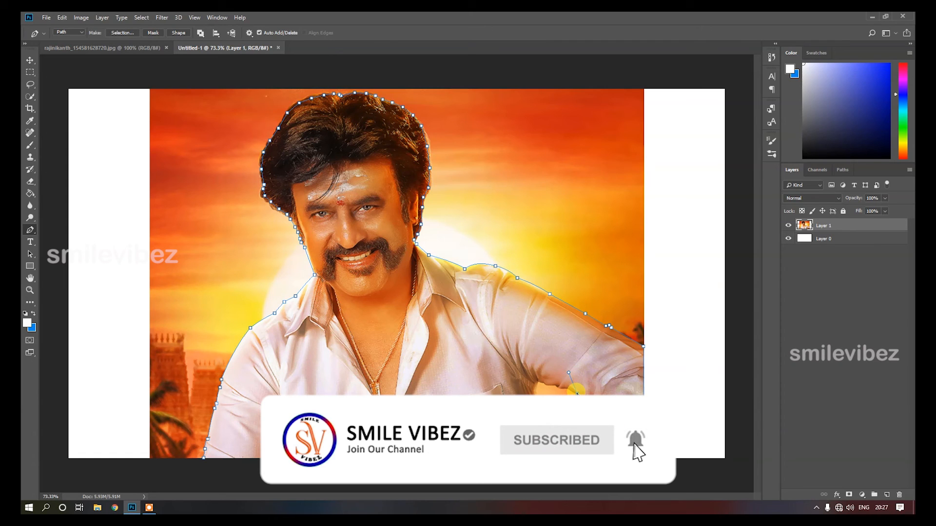
pyautogui.keyDown('alt'); pyautogui.click(577, 392); pyautogui.keyUp('alt')
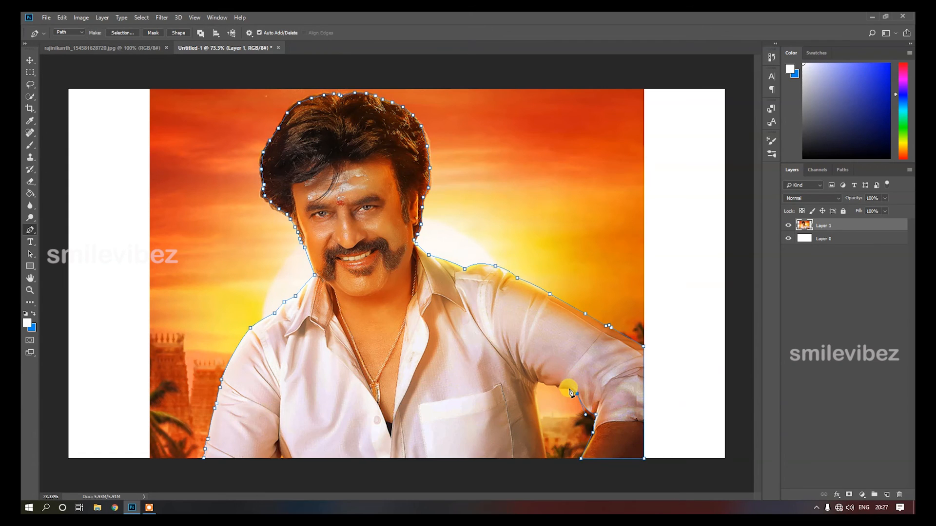
pyautogui.click(569, 388)
pyautogui.click(559, 389)
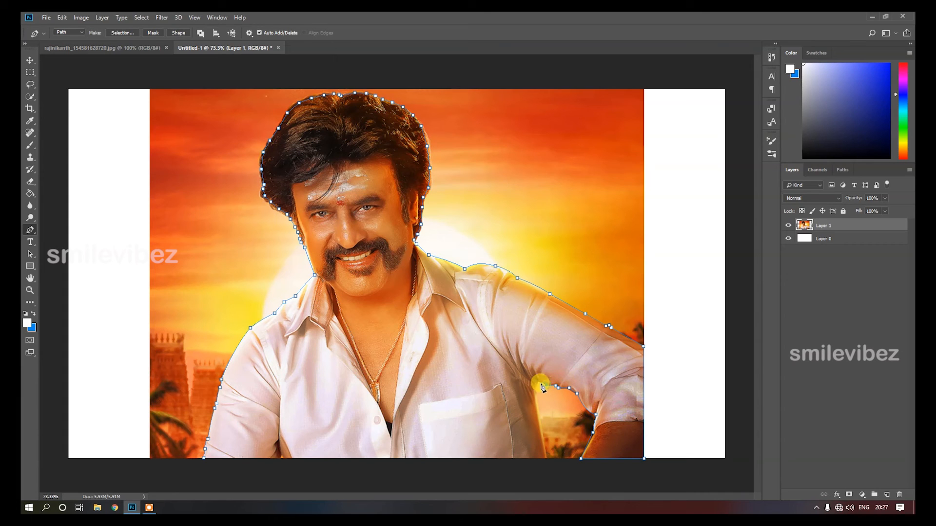
pyautogui.click(537, 379)
# Trace the path down the side of the shirt and close it along the photo's bottom edge at the starting anchor
pyautogui.click(537, 391)
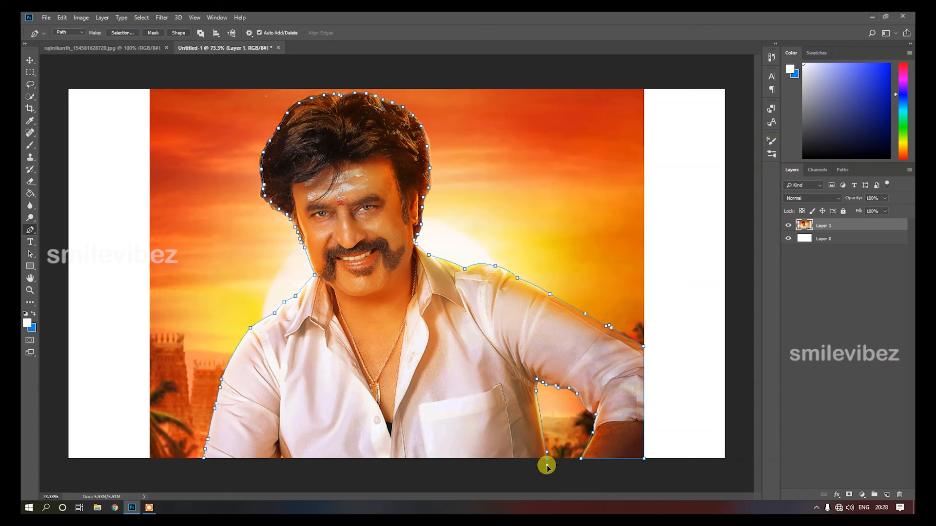
pyautogui.moveTo(551, 470); pyautogui.dragTo(551, 466)
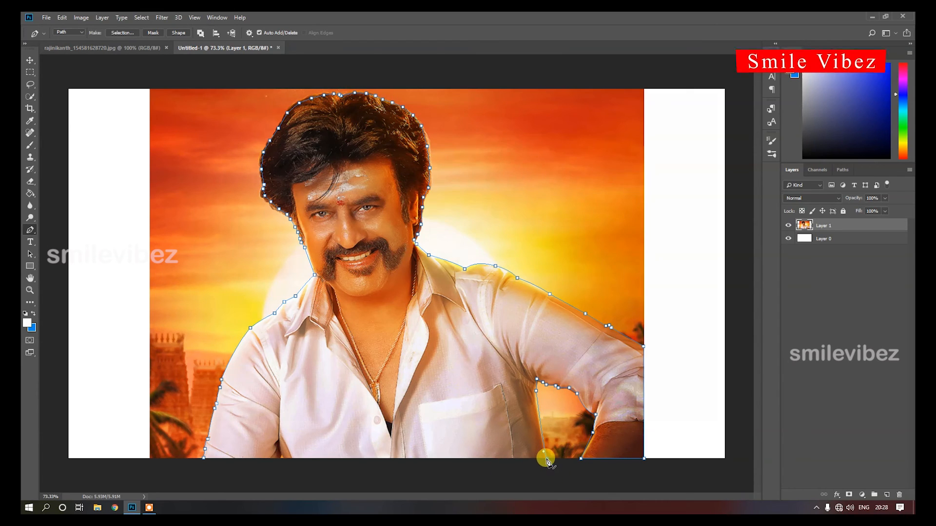
pyautogui.click(282, 459)
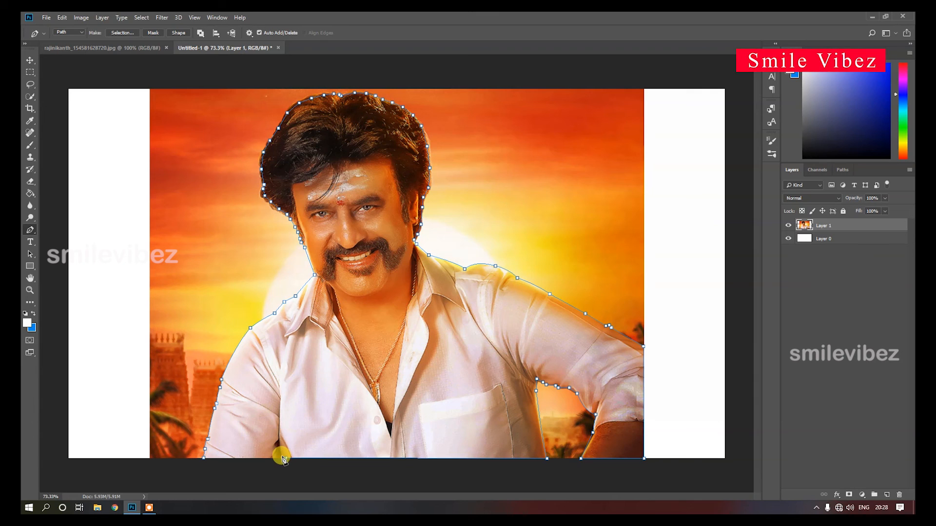
pyautogui.scroll(9, 295, 481)
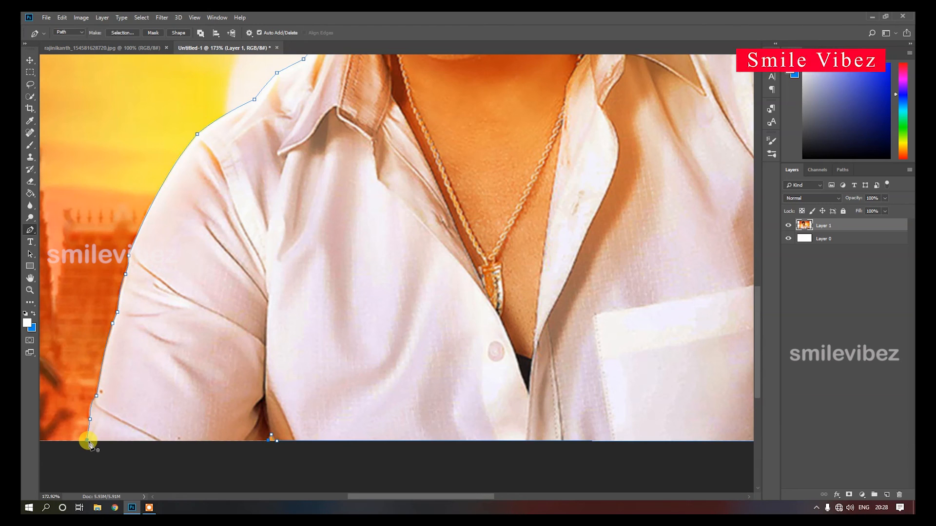
pyautogui.scroll(-3, 287, 441)
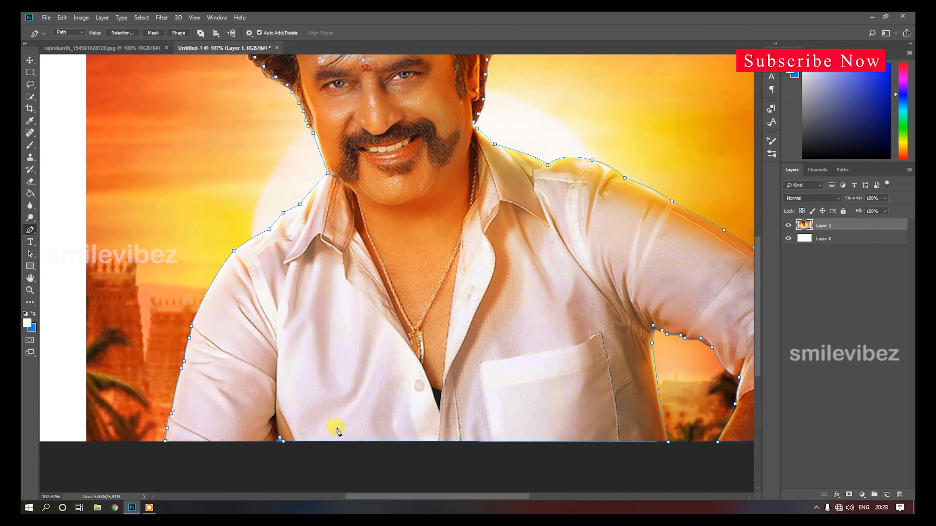
pyautogui.scroll(-2, 338, 429)
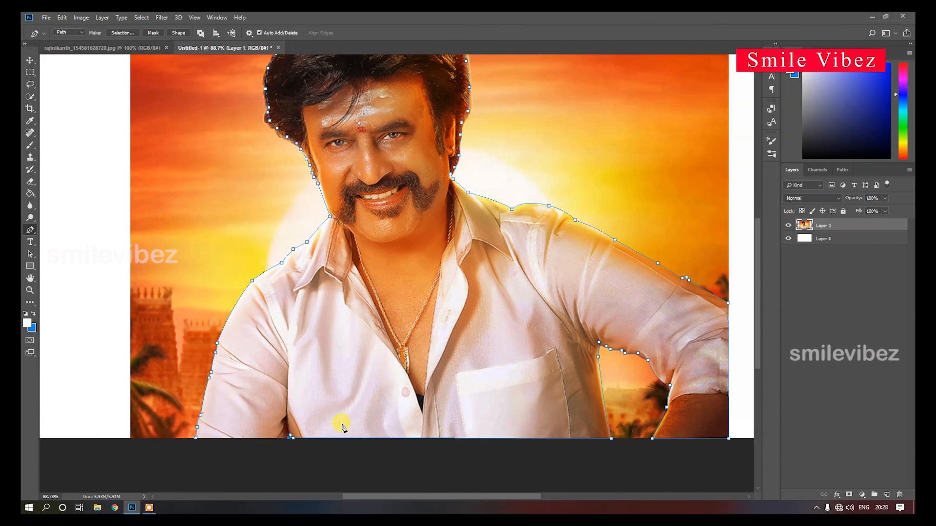
pyautogui.click(196, 439)
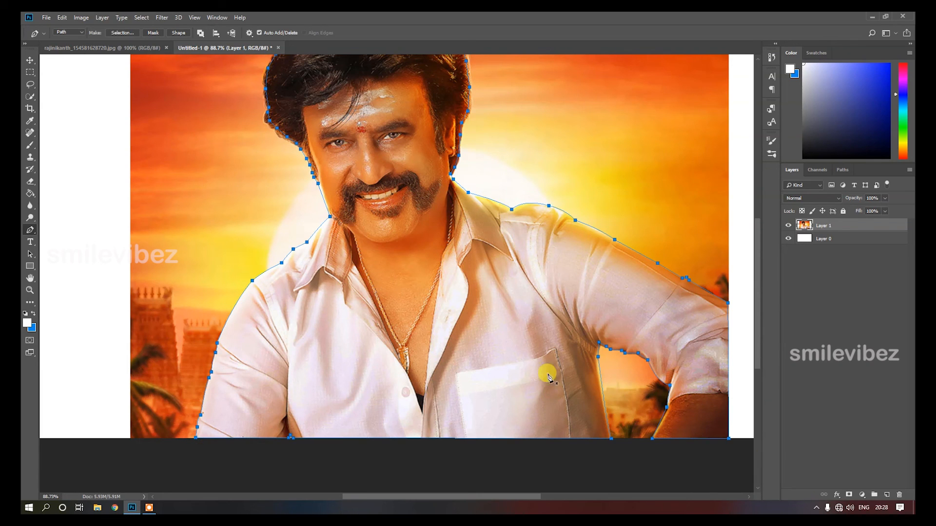
# Convert the closed path around the man to a new anti-aliased selection with a feather radius of 2 pixels
pyautogui.scroll(-1, 513, 350)
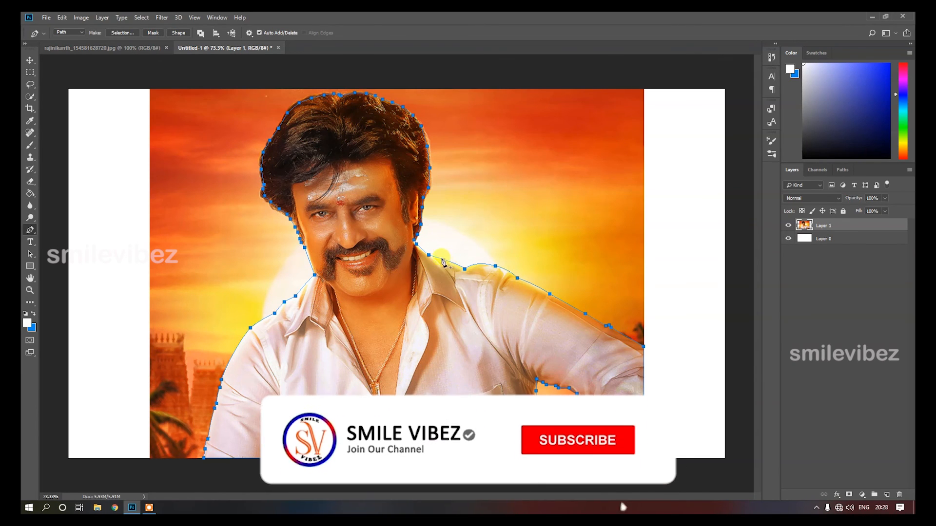
pyautogui.rightClick(364, 291)
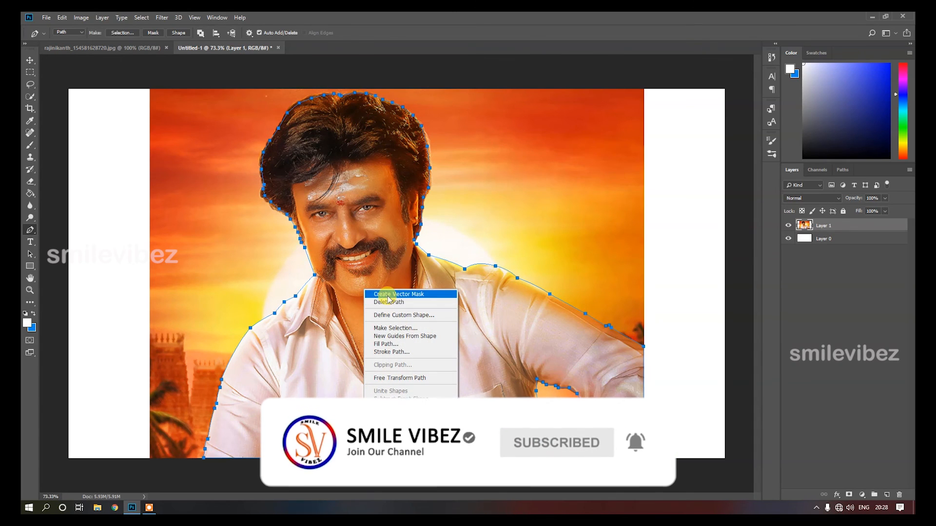
pyautogui.click(409, 329)
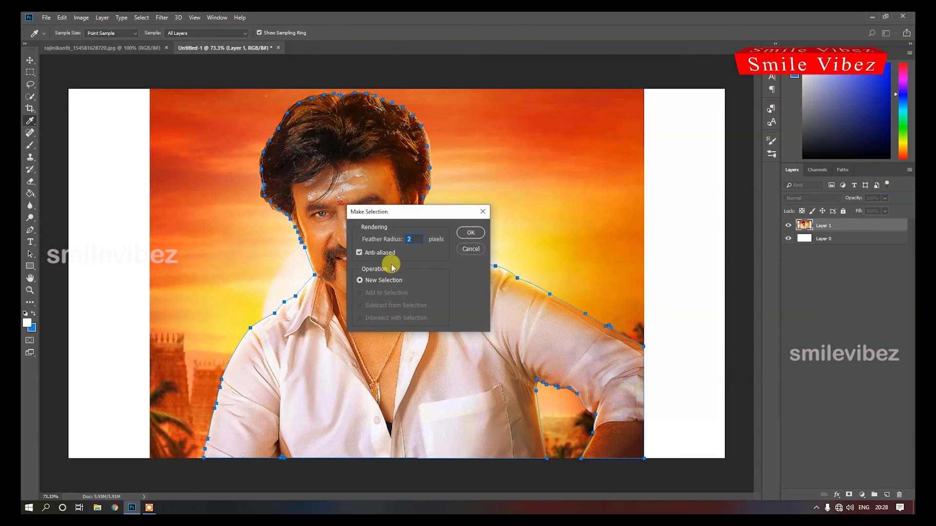
pyautogui.moveTo(412, 211); pyautogui.dragTo(413, 257)
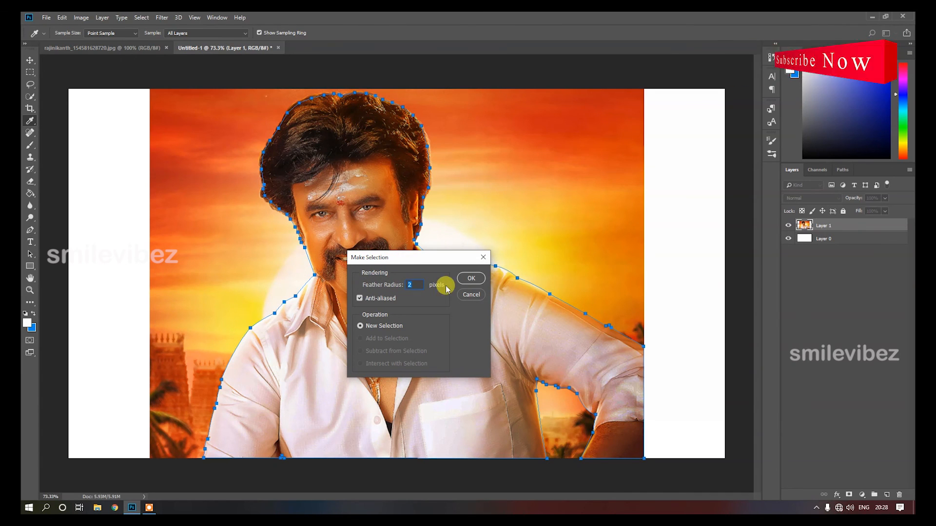
pyautogui.click(471, 280)
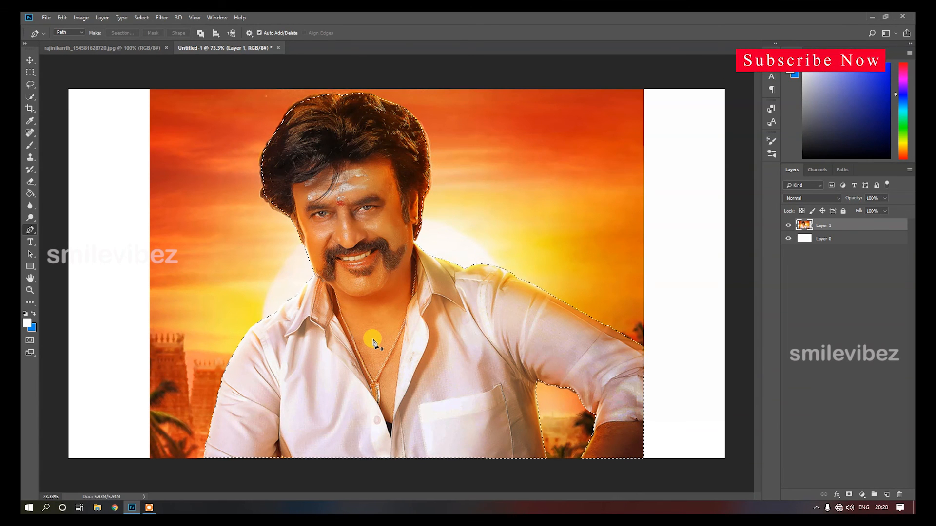
# Invert the selection to delete the background around the man on Layer 1, and clear the selection
pyautogui.press('v')
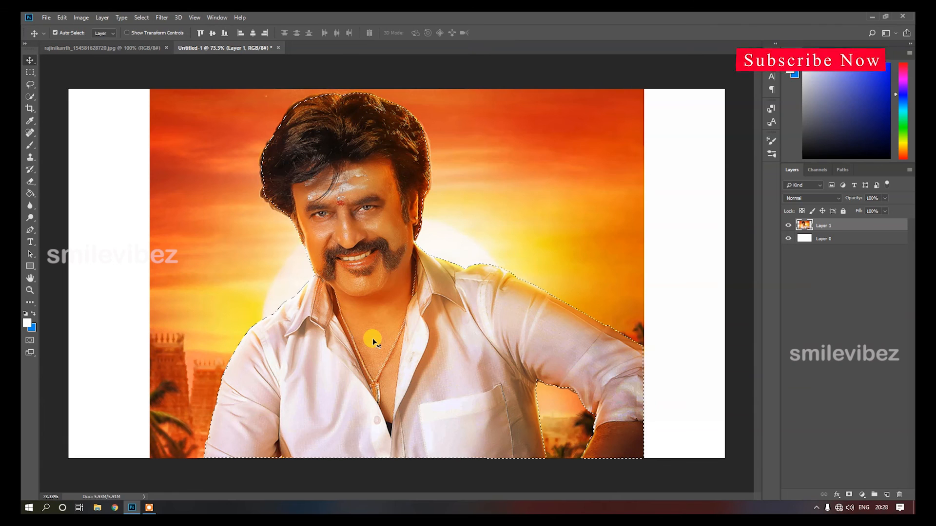
pyautogui.moveTo(373, 338)
pyautogui.mouseDown()
pyautogui.moveTo(563, 304)
pyautogui.moveTo(397, 315)
pyautogui.moveTo(372, 337)
pyautogui.mouseUp()
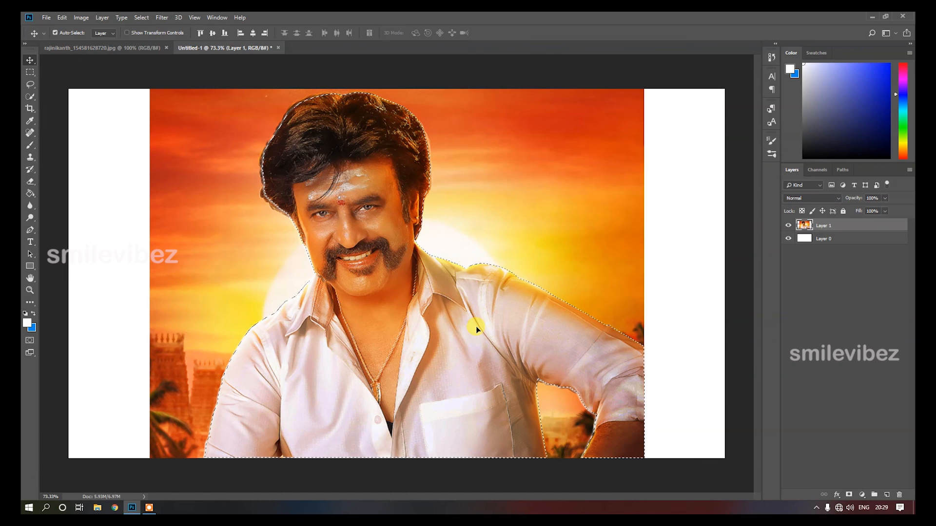
pyautogui.hotkey('shift', 'ctrl', 'i')
pyautogui.hotkey('shift', 'ctrl', 'i')
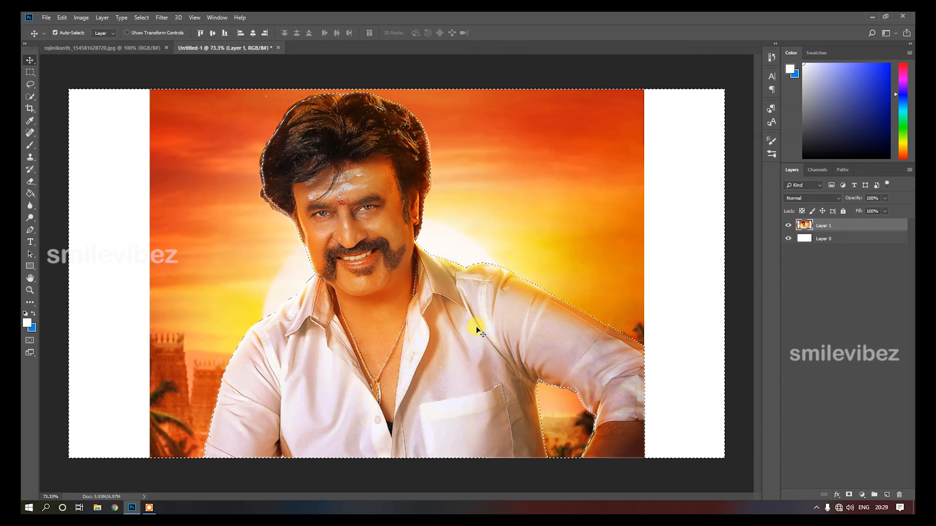
pyautogui.press('Delete')
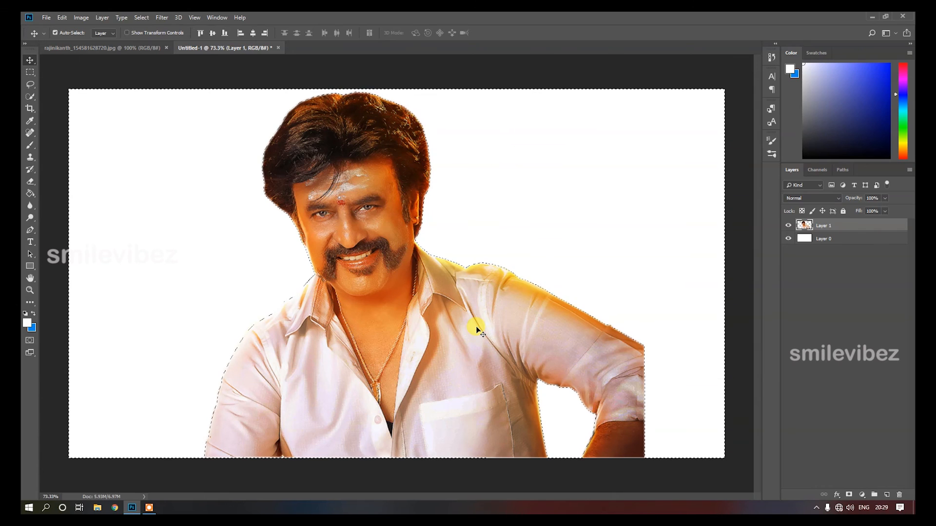
pyautogui.hotkey('ctrl', 'd')
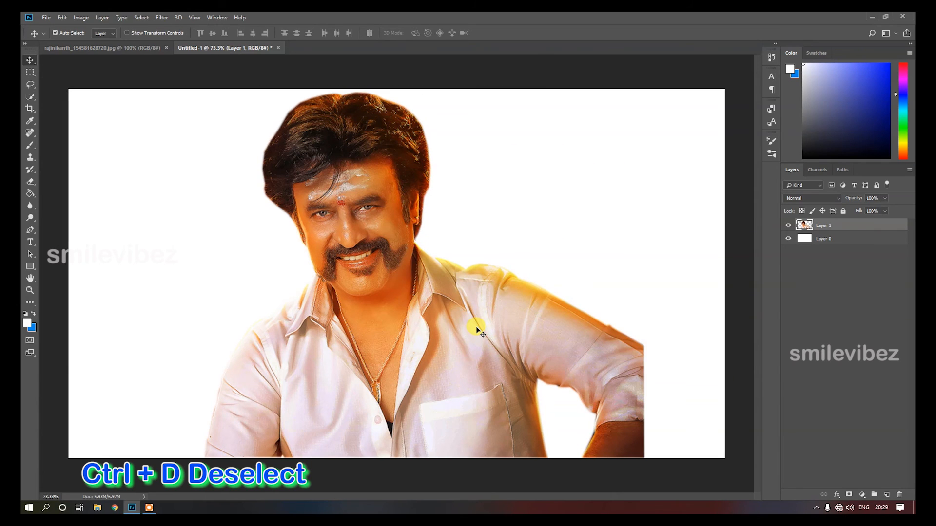